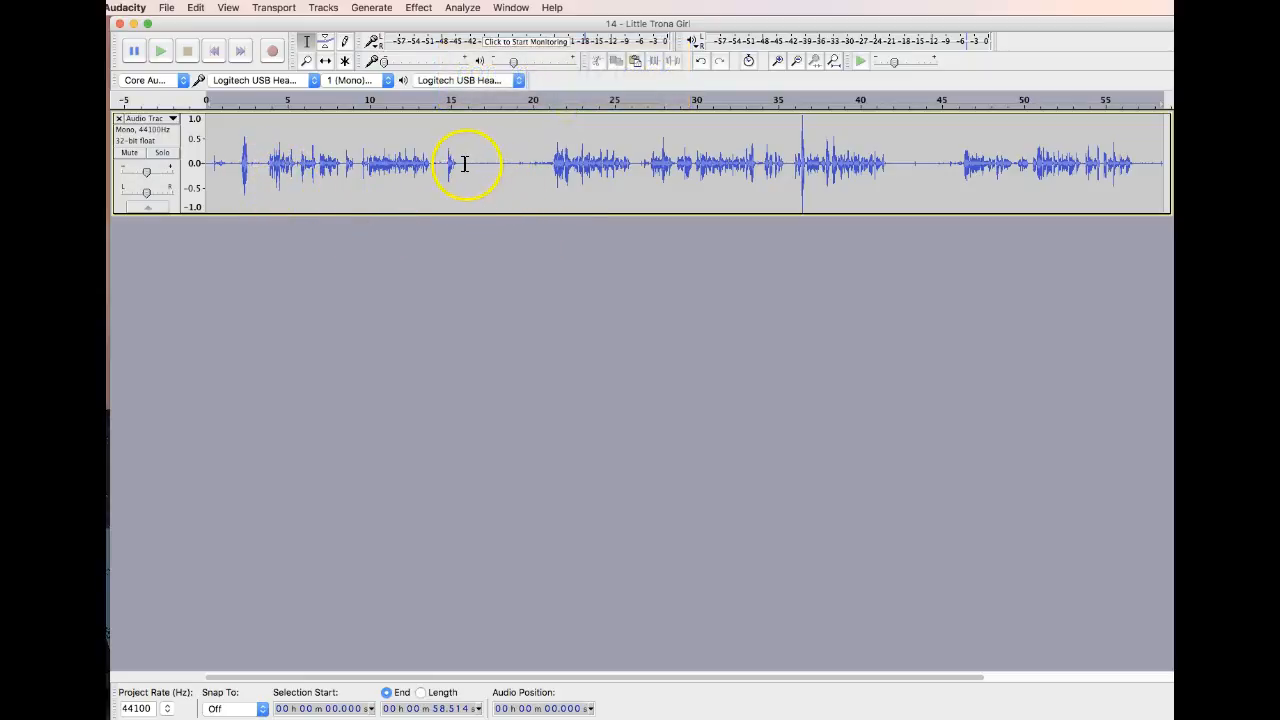
drag(467, 163, 527, 170)
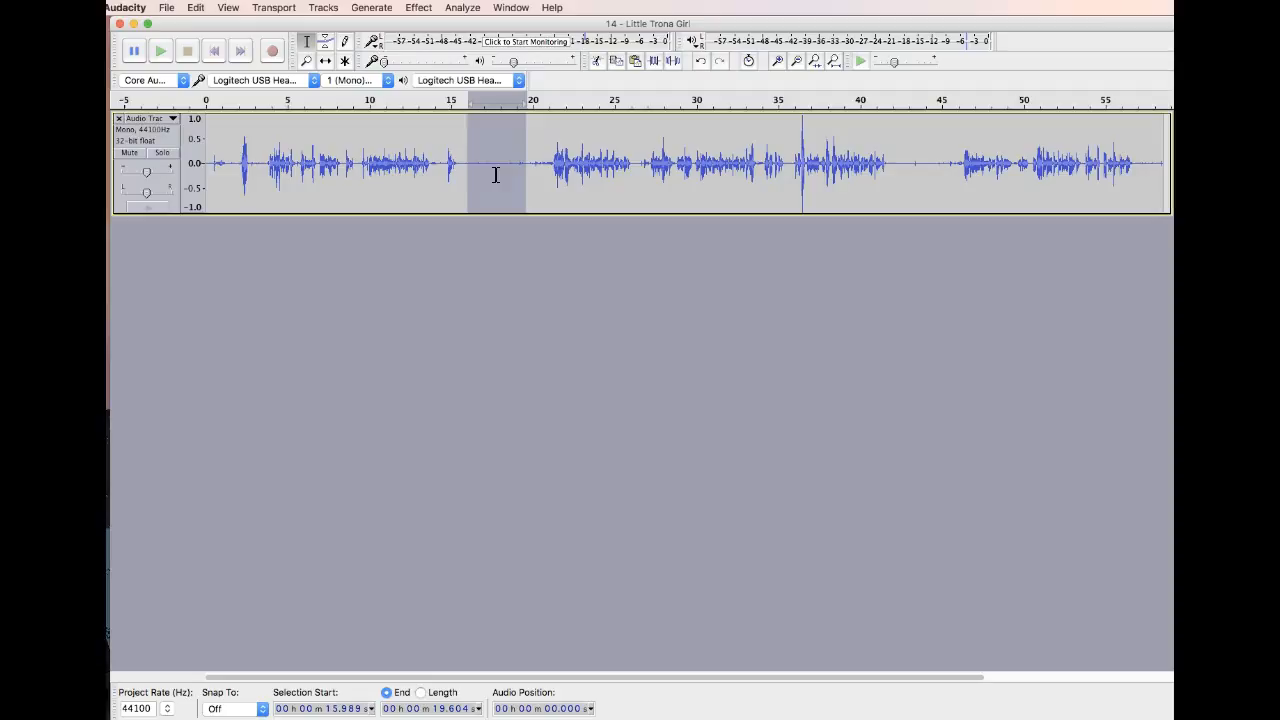
click(471, 218)
Import the audio file 14 - Little Trona Girl.mp3 from the I, Flathead folder within Amazon MP3 in Music
click(166, 8)
mouse_move(274, 170)
click(380, 168)
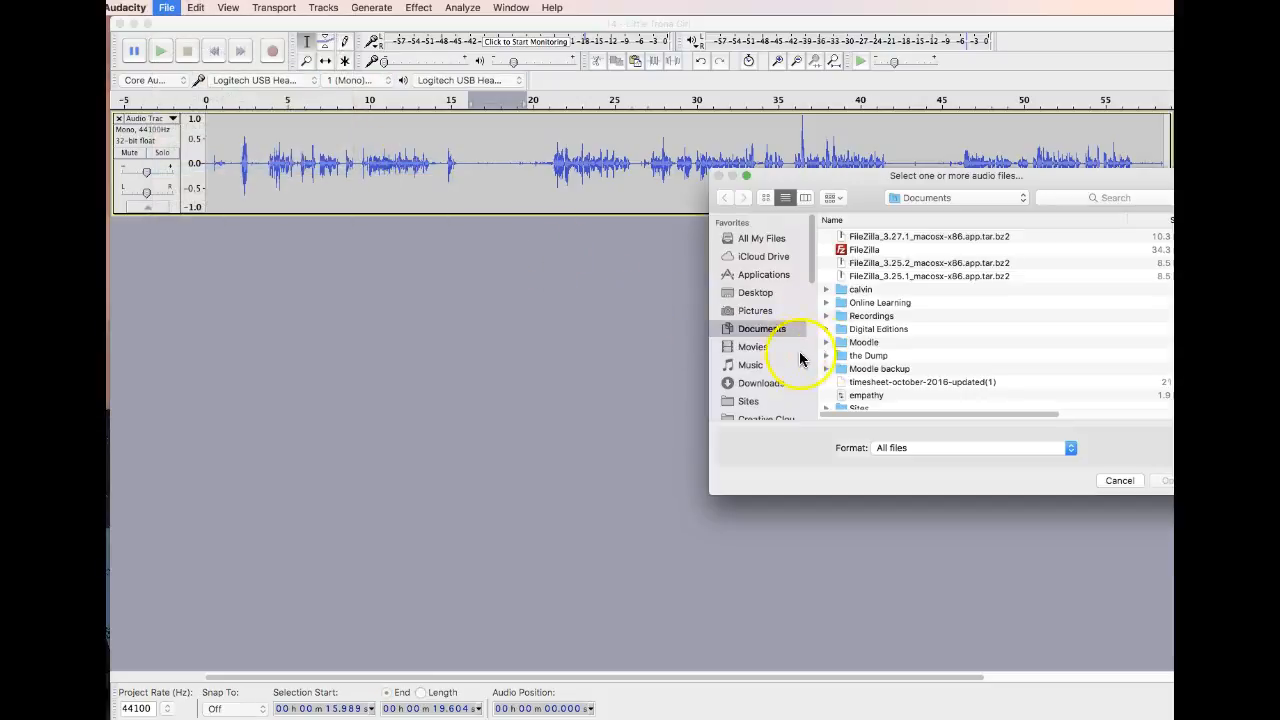
click(752, 365)
double_click(860, 277)
double_click(878, 368)
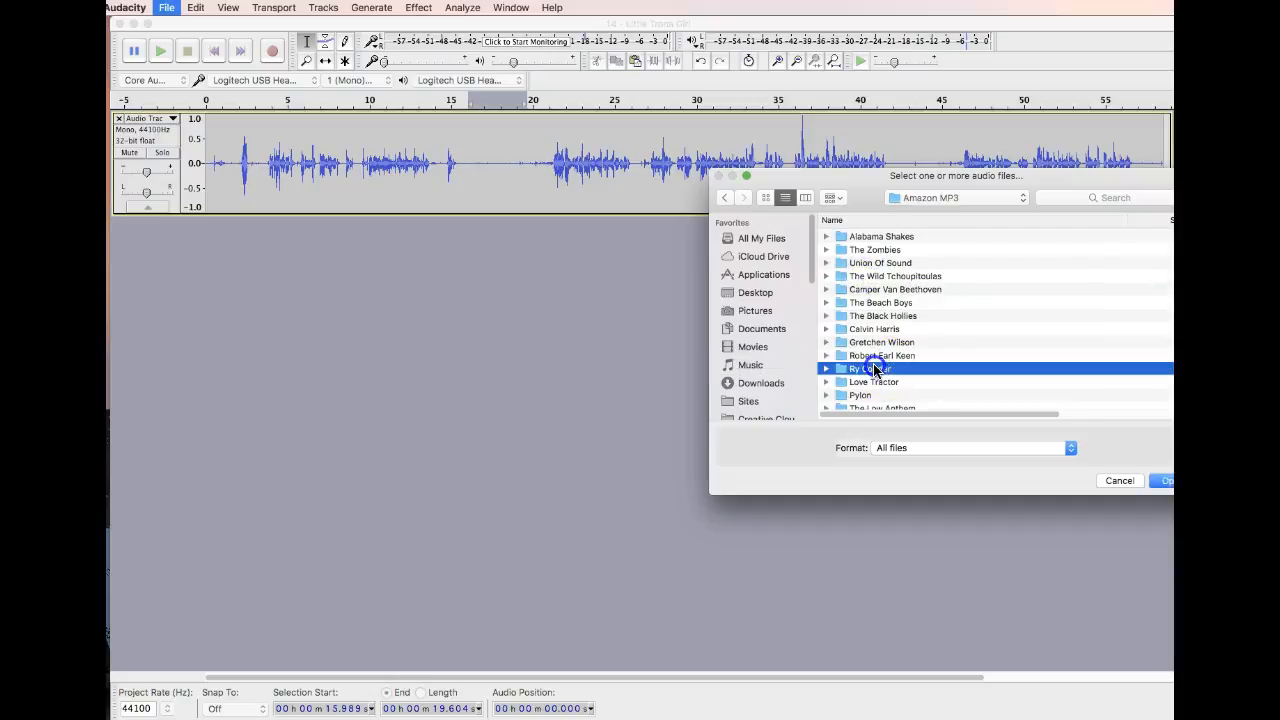
double_click(864, 237)
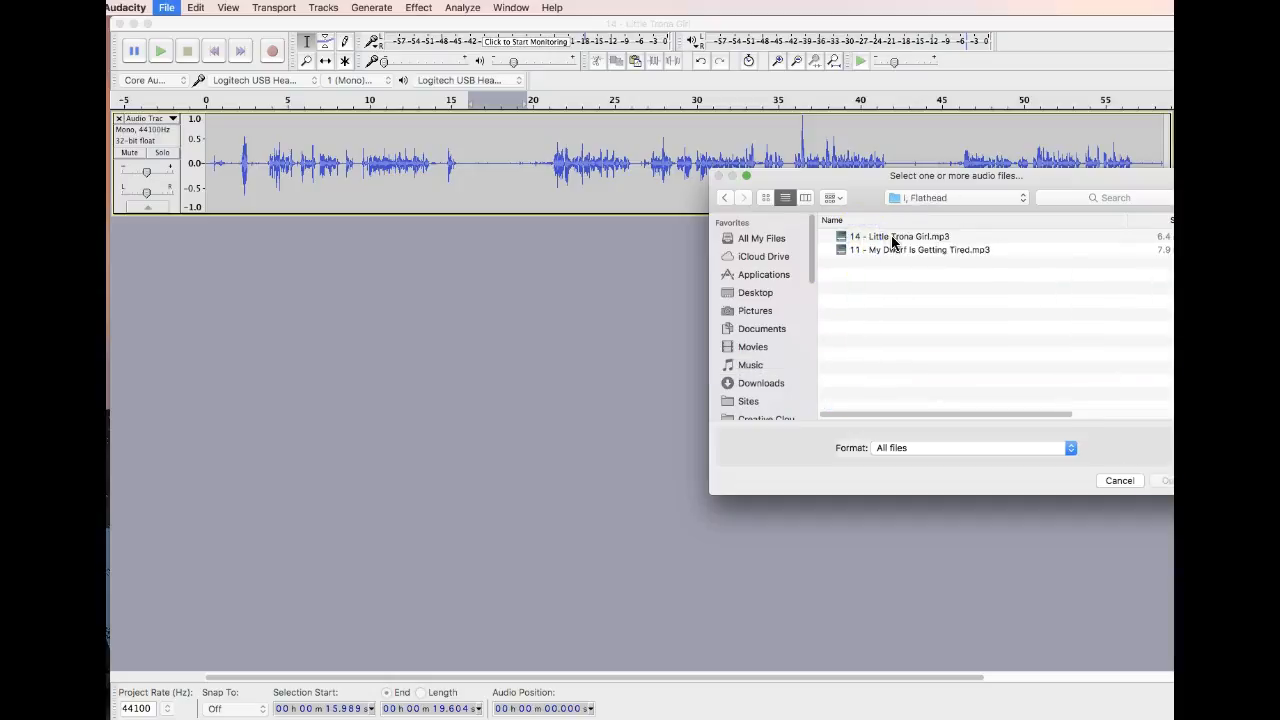
double_click(864, 237)
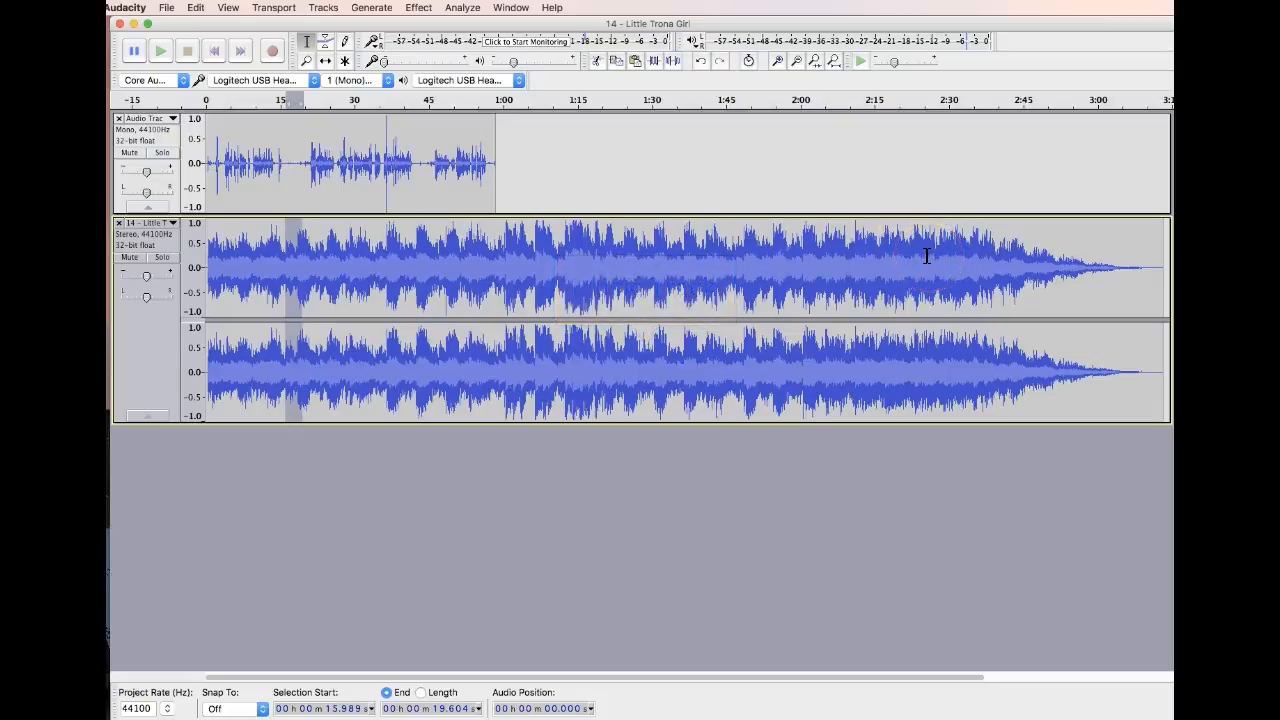
Convert the entire imported music track from stereo to mono
drag(1160, 280, 190, 286)
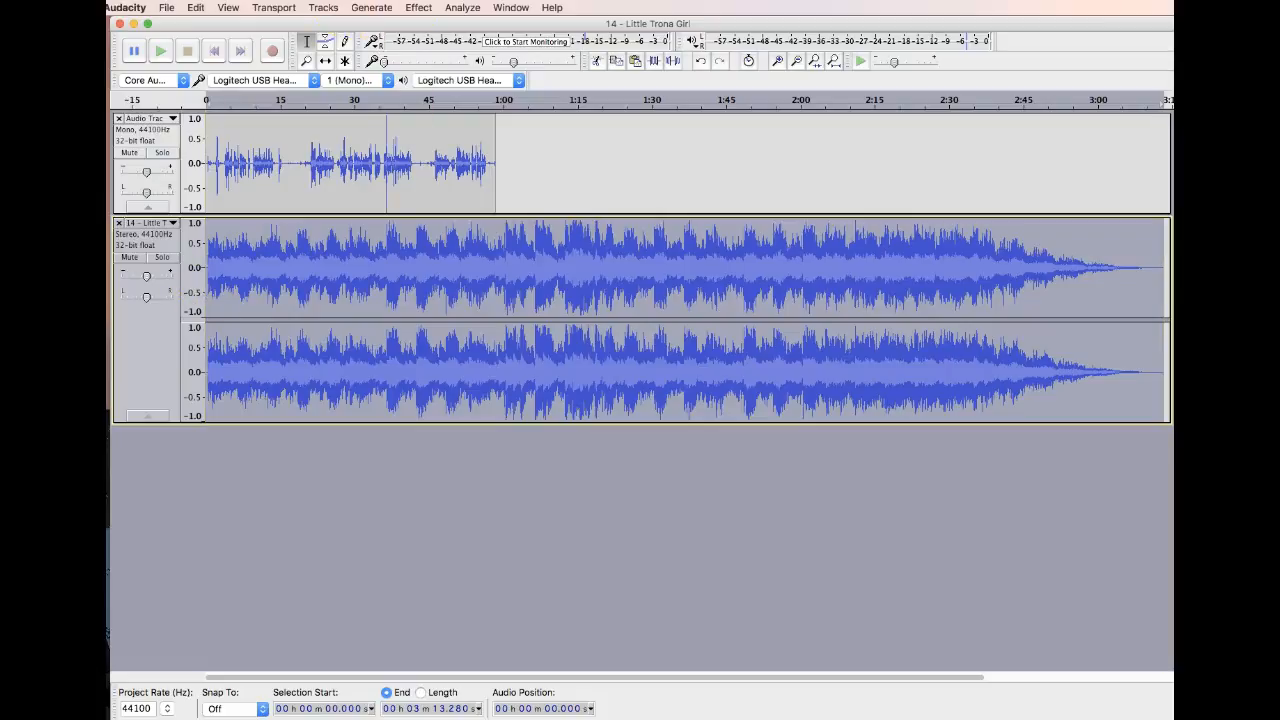
click(328, 8)
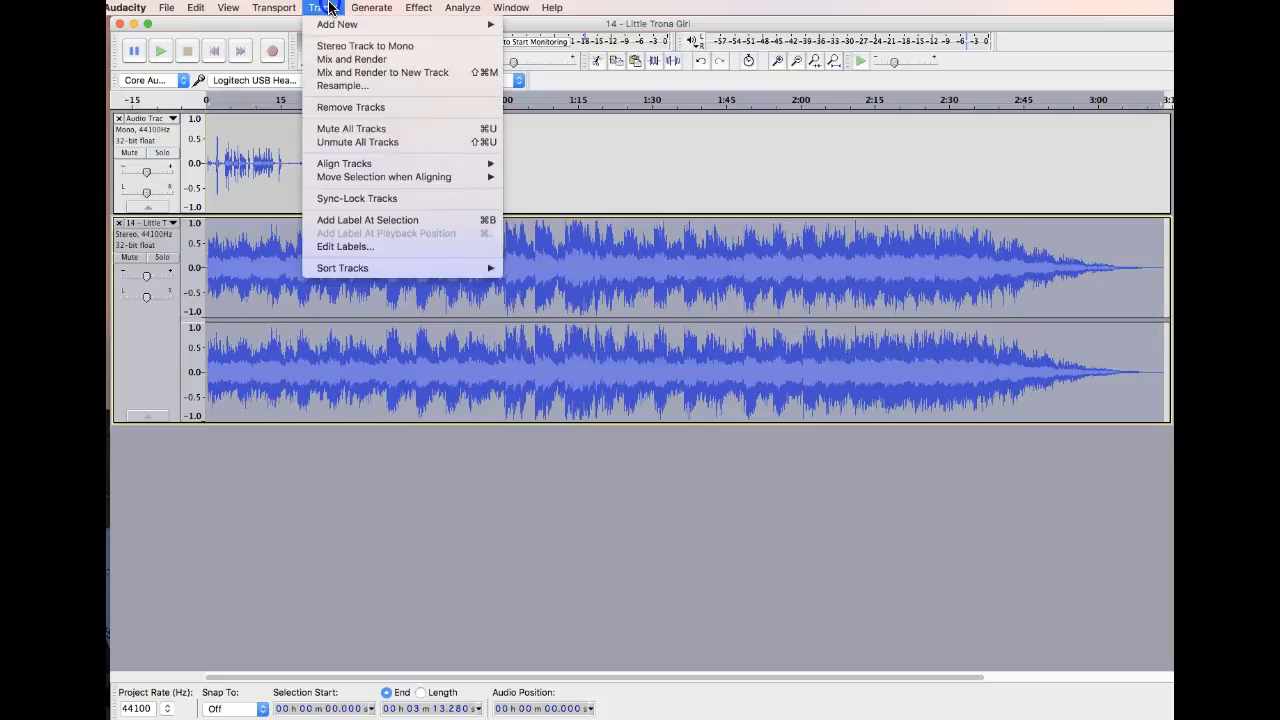
click(371, 59)
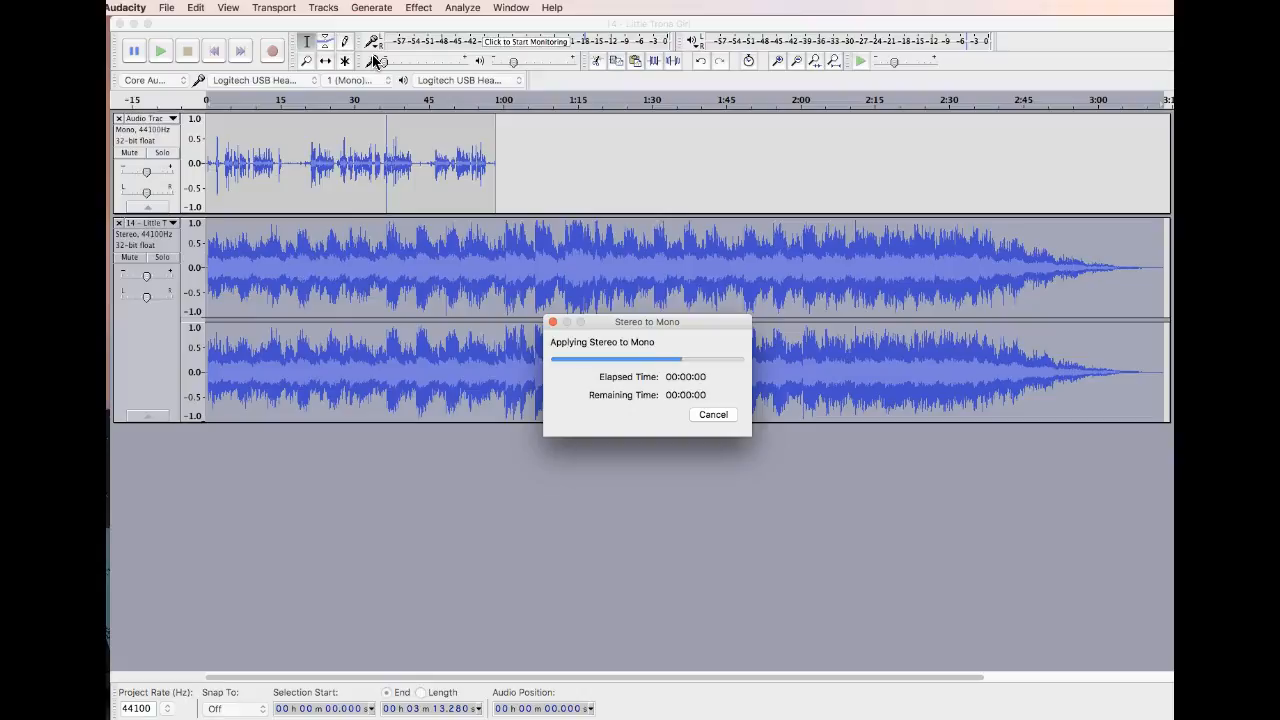
Move the music track above the commentary track
drag(305, 160, 411, 171)
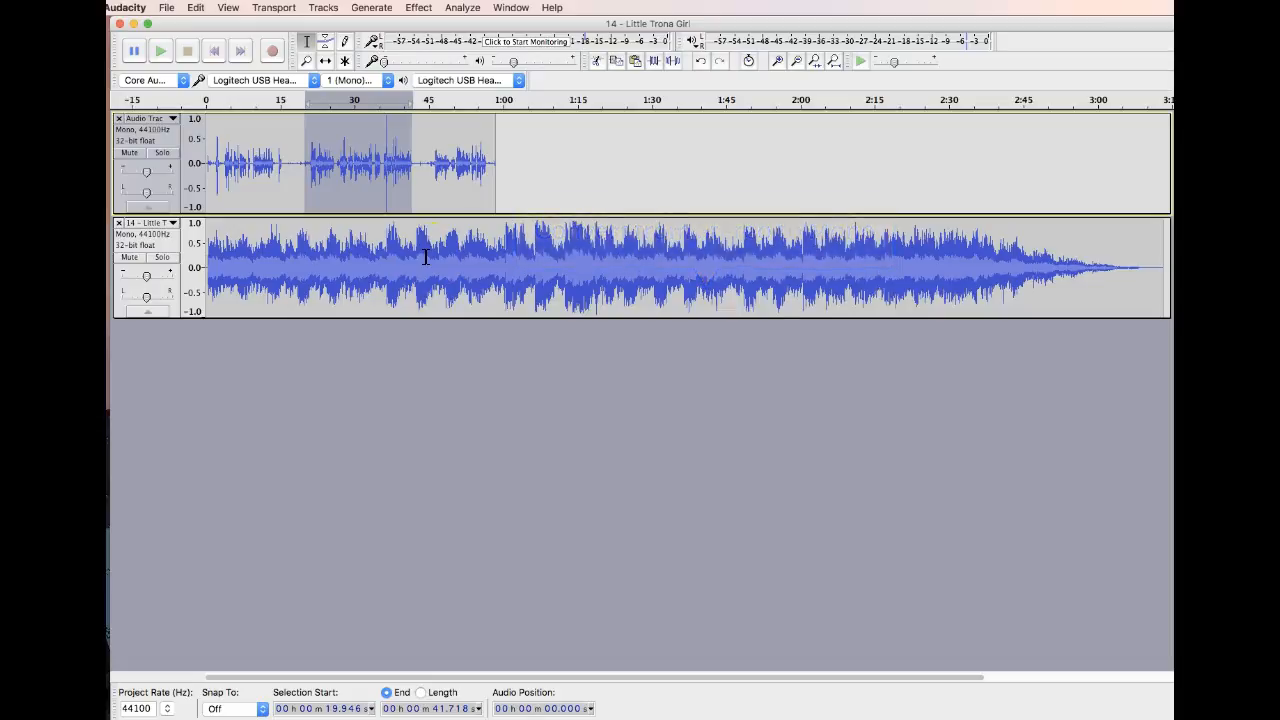
click(366, 286)
drag(126, 312, 131, 137)
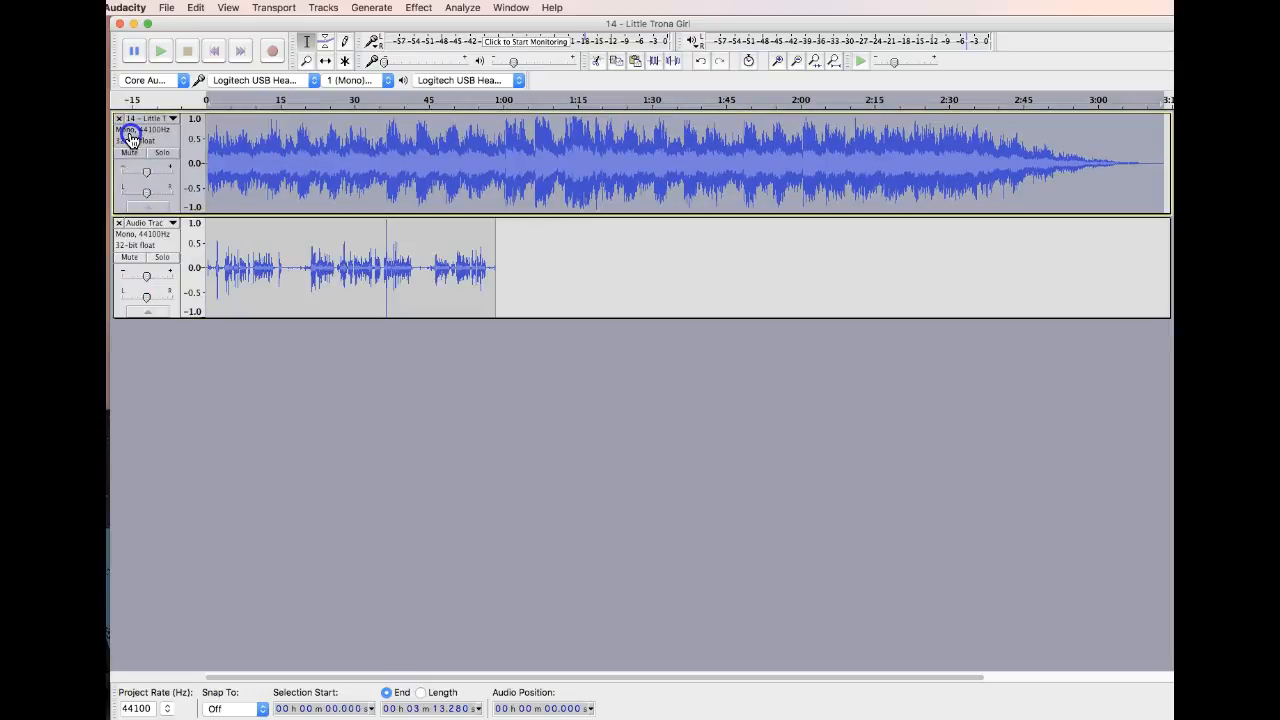
Try Auto Duck on the music track from about 1.3 to 59.7 seconds, adjusting the duck amount on its curve
click(298, 160)
drag(214, 160, 501, 187)
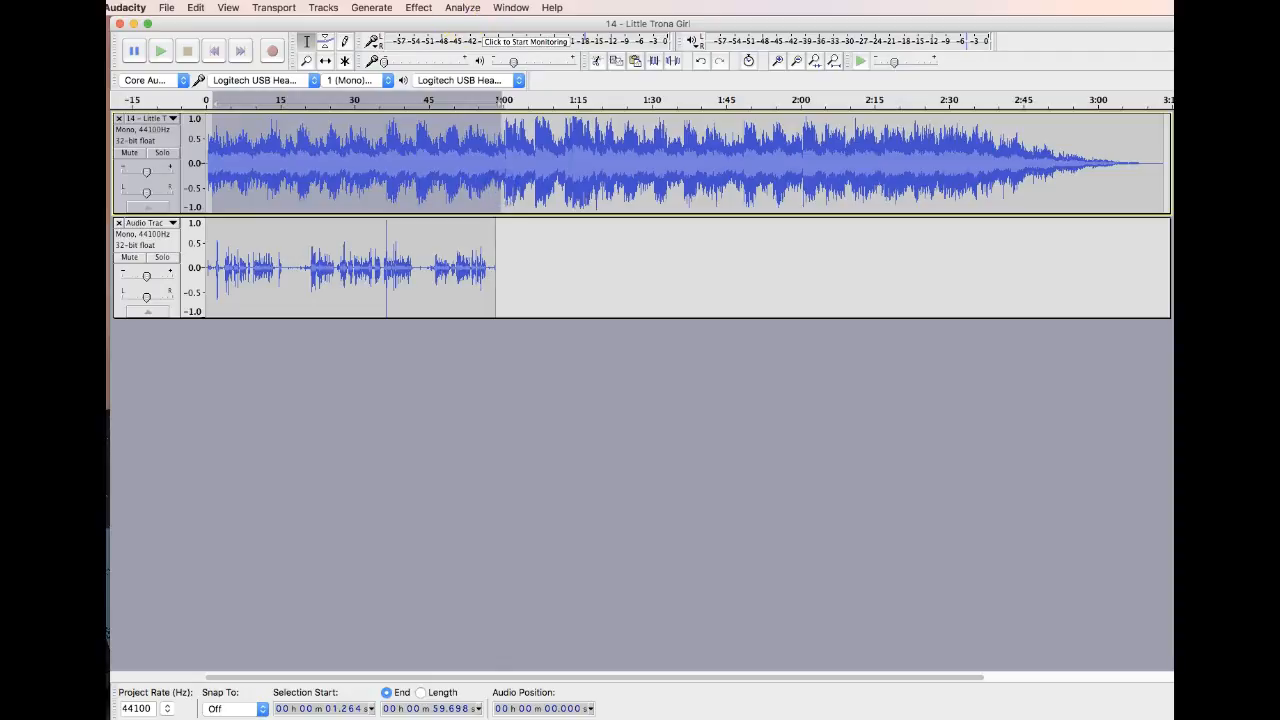
click(421, 8)
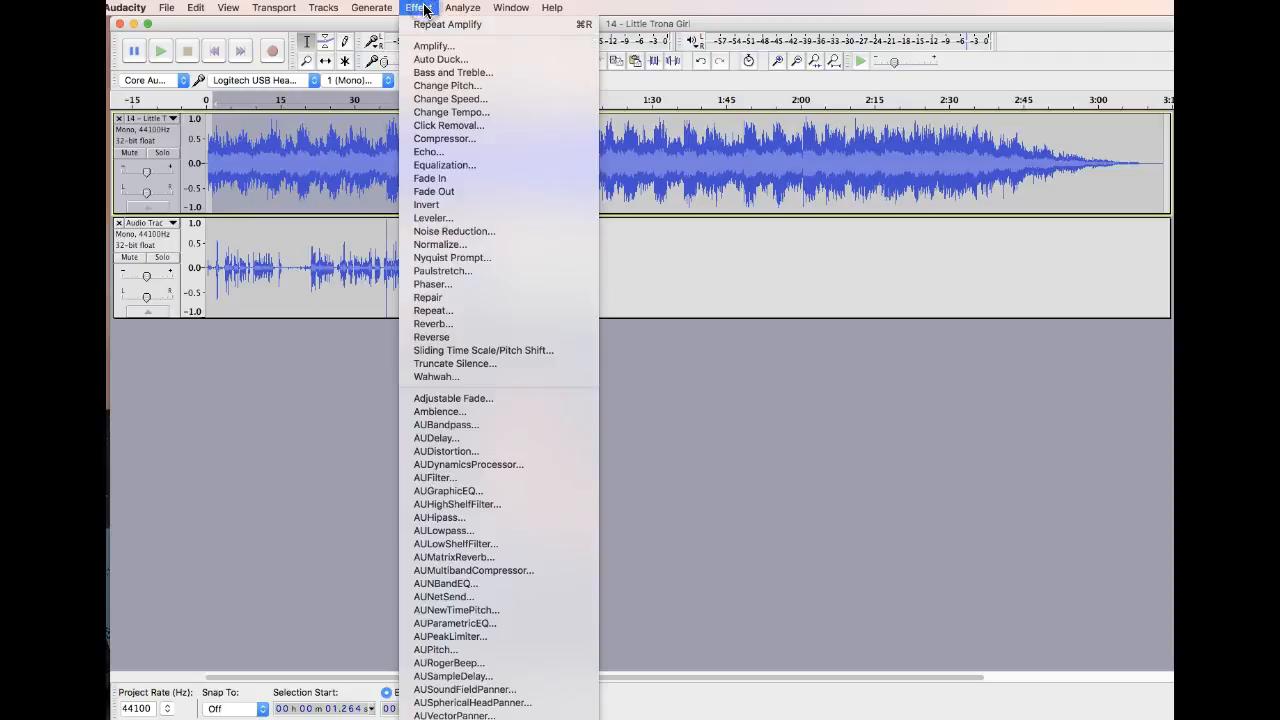
click(441, 59)
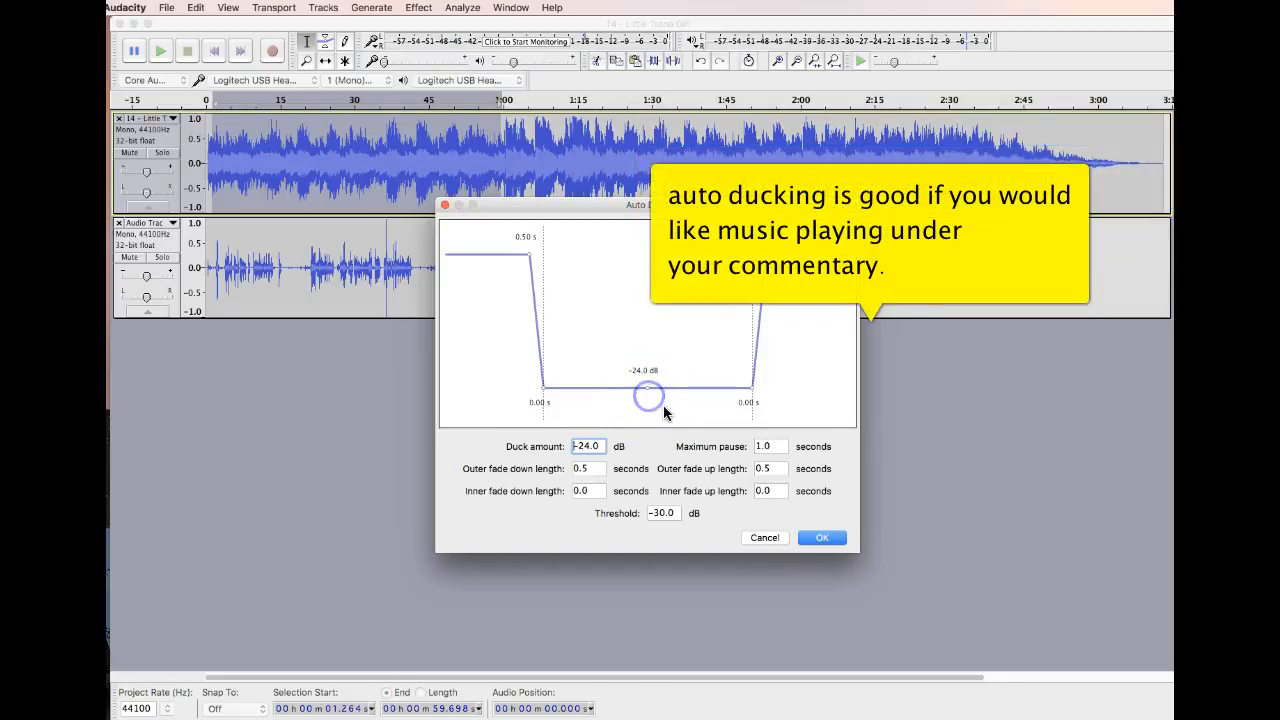
drag(647, 386, 652, 399)
click(822, 537)
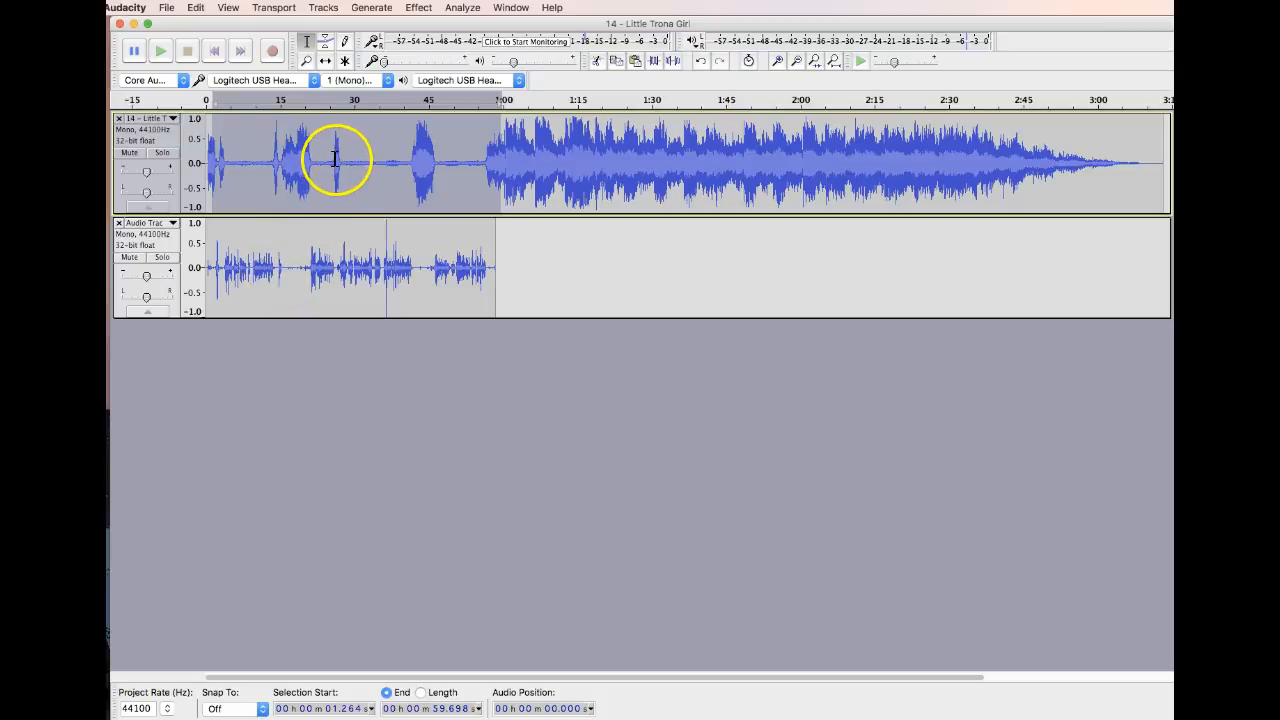
Try to quieten the music burst from about 25.6 to 27.5 seconds with Amplify, and undo both that and the Auto Duck
drag(332, 163, 341, 164)
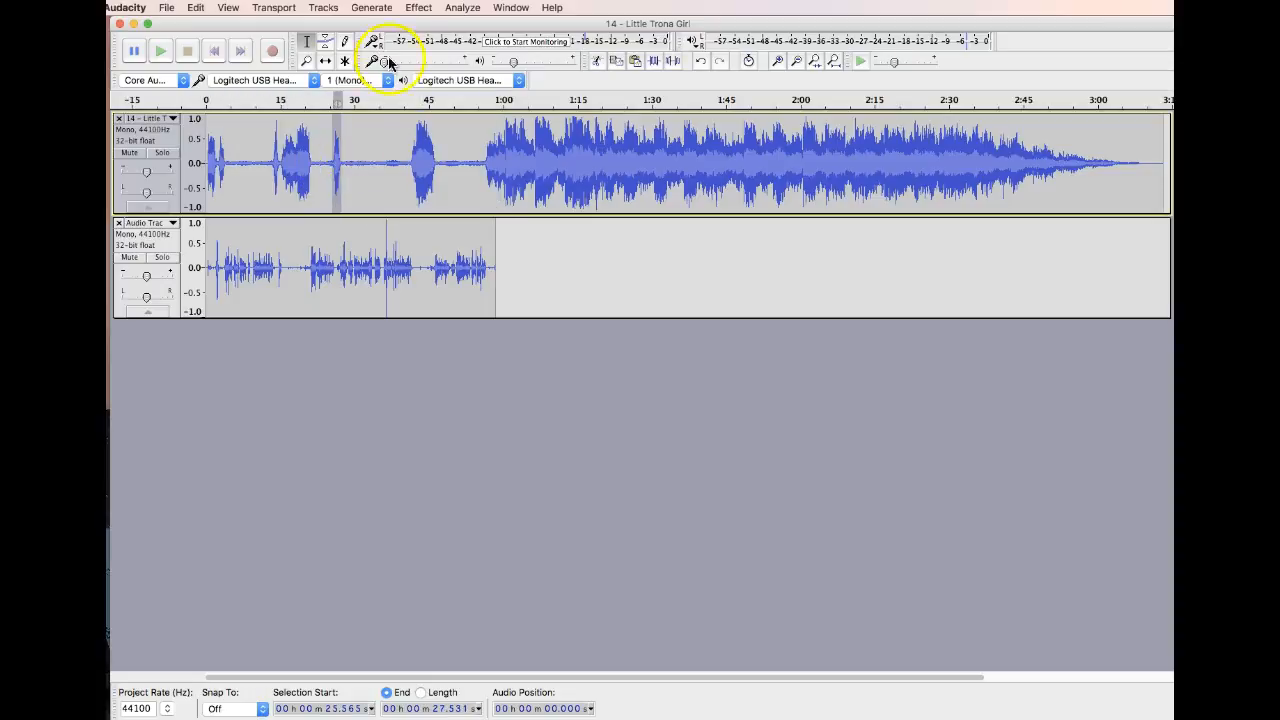
click(418, 8)
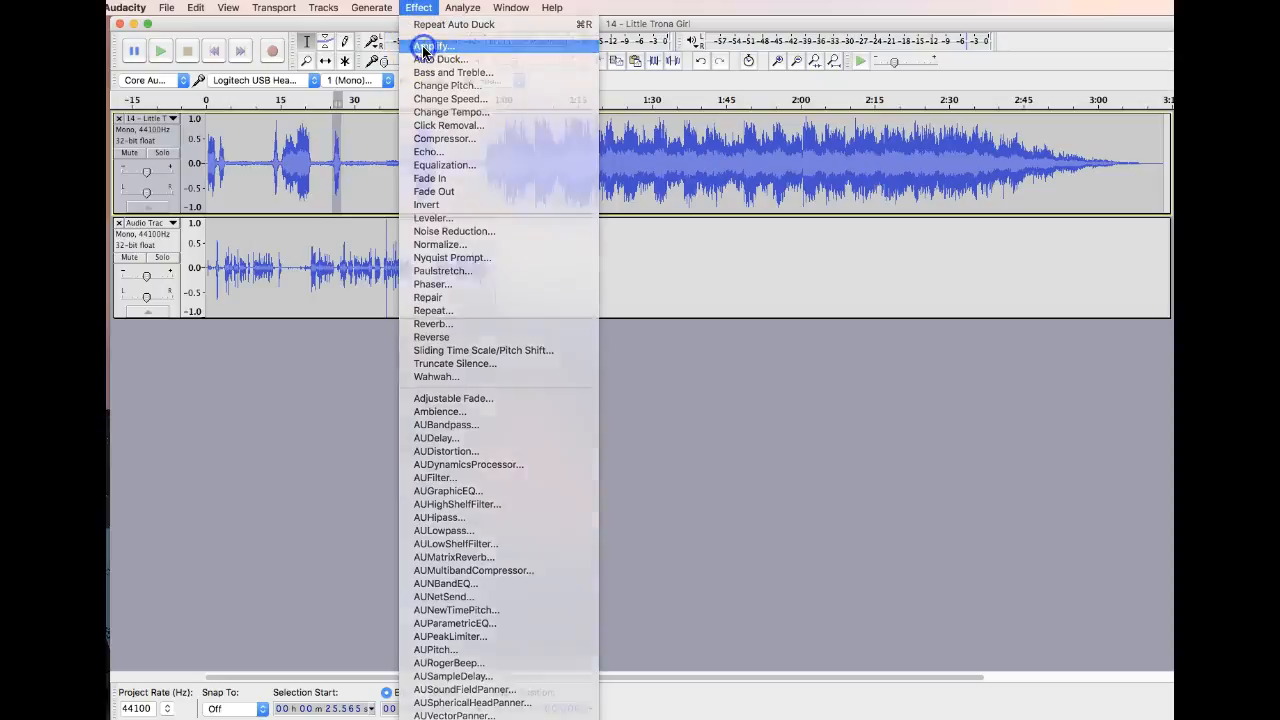
click(424, 46)
drag(649, 360, 610, 361)
click(712, 426)
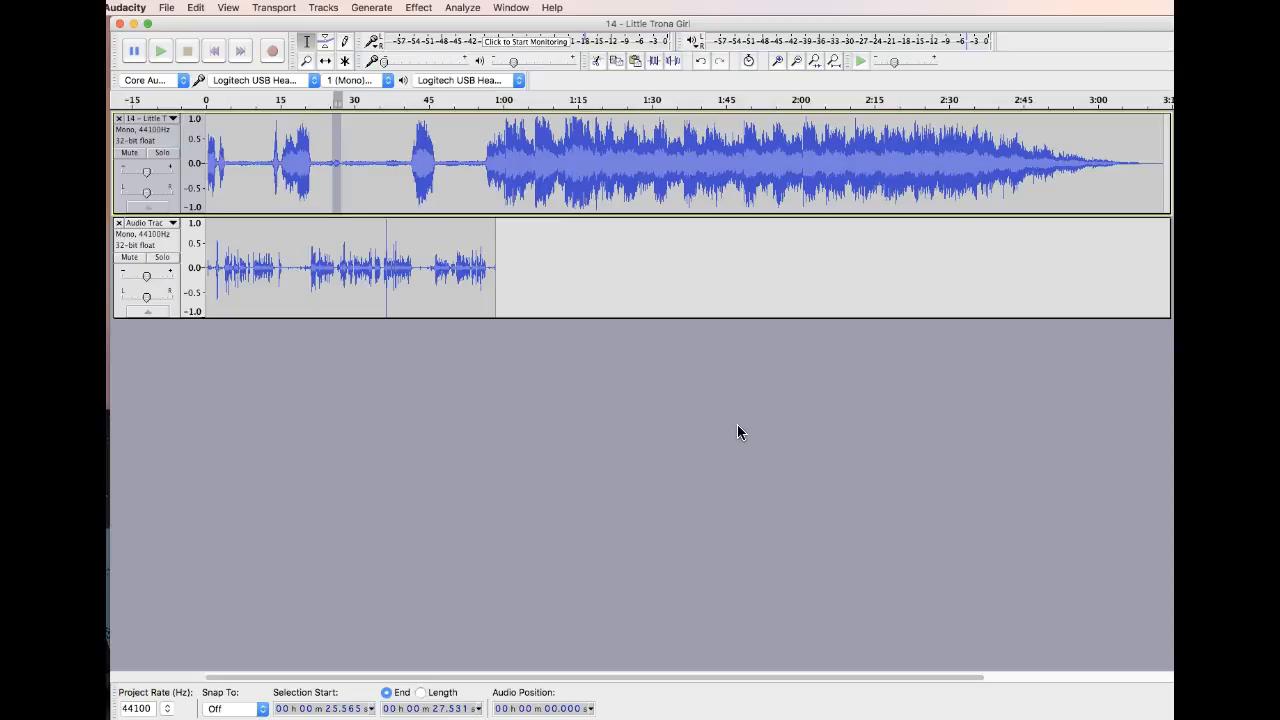
key(super+z)
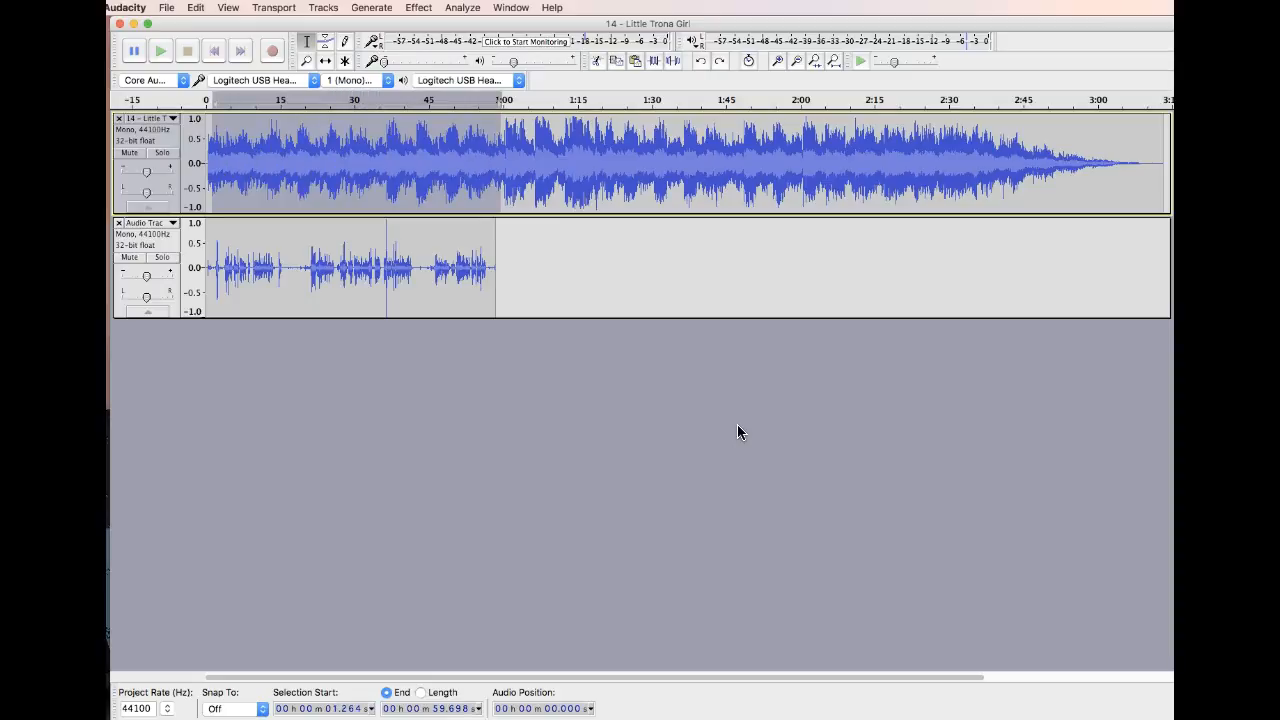
Copy the first commentary section, about 1.7 to 16.4 seconds, and paste it into the music track at about 9.6 seconds
drag(285, 272, 213, 268)
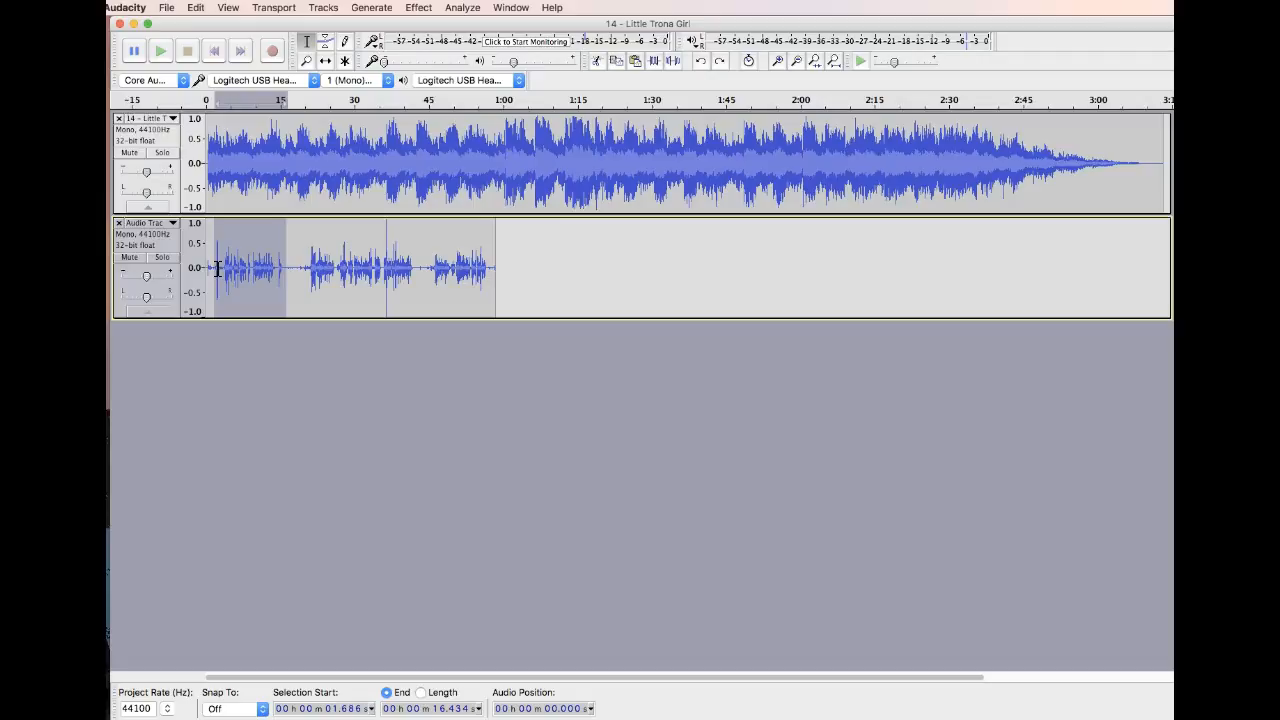
click(253, 167)
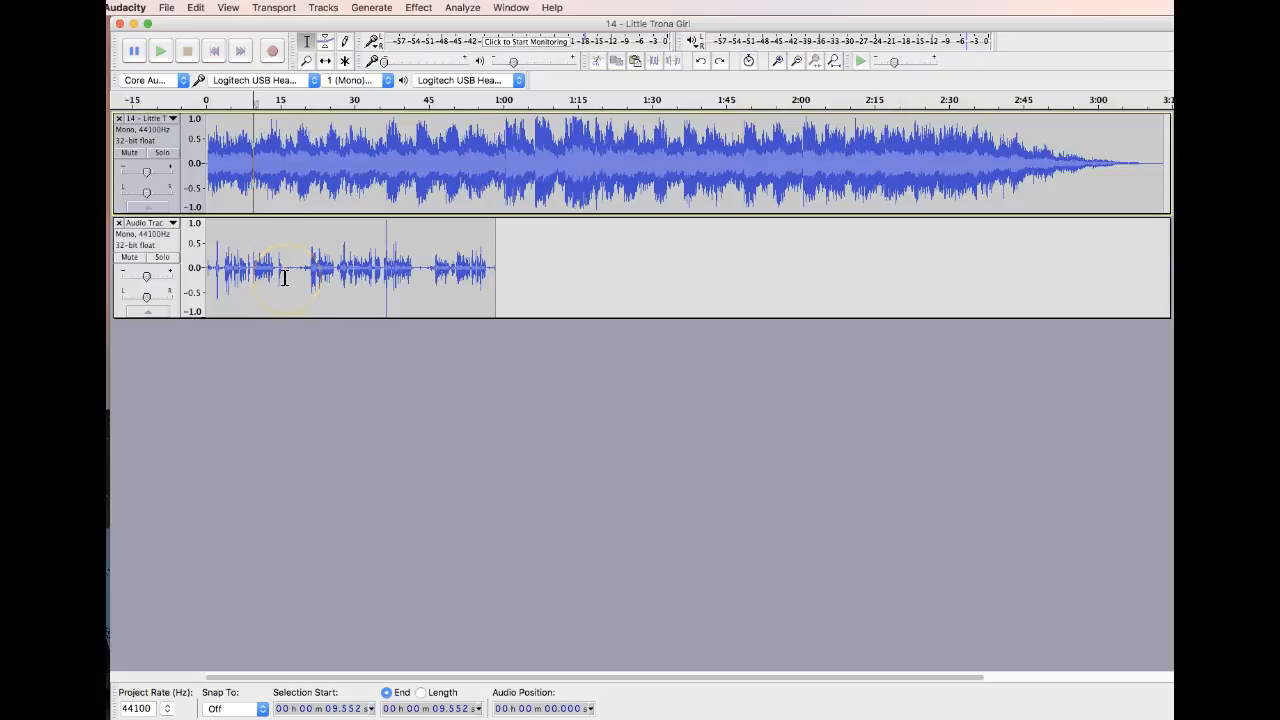
key(super+v)
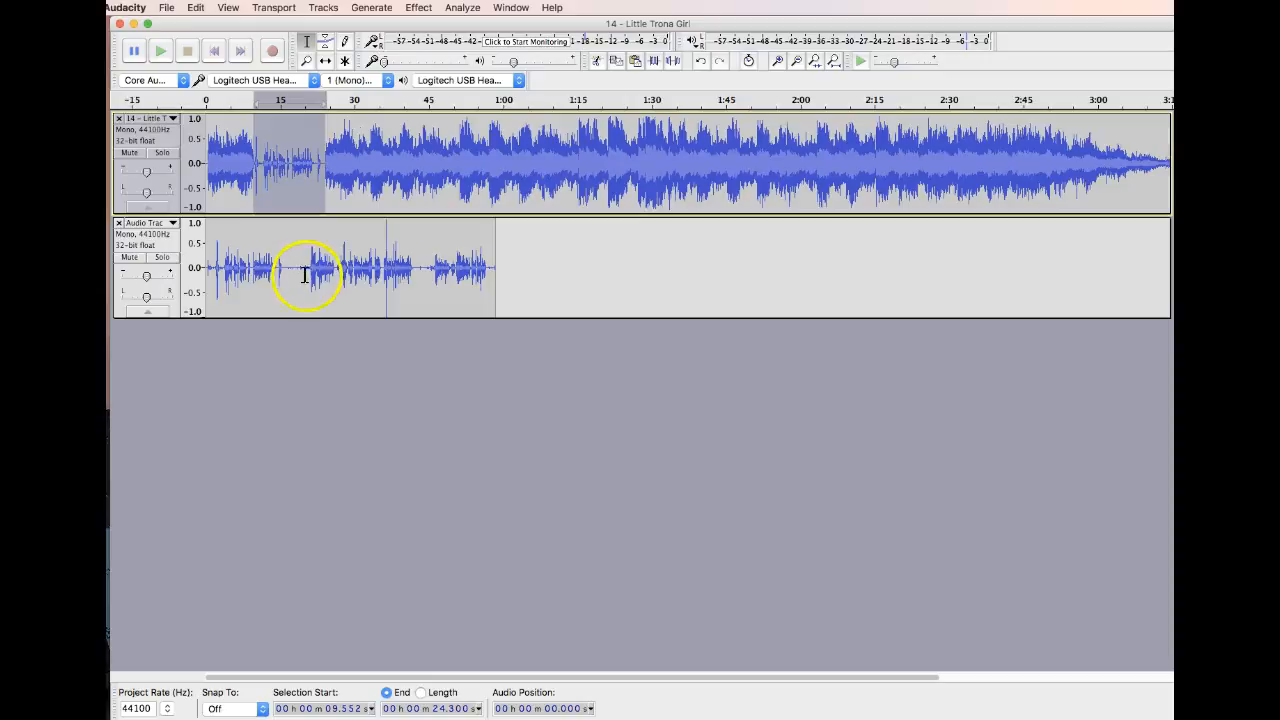
Copy the second commentary section, about 18.7 to 43.7 seconds, and paste it into the music track at about 42.6 seconds
drag(302, 272, 418, 272)
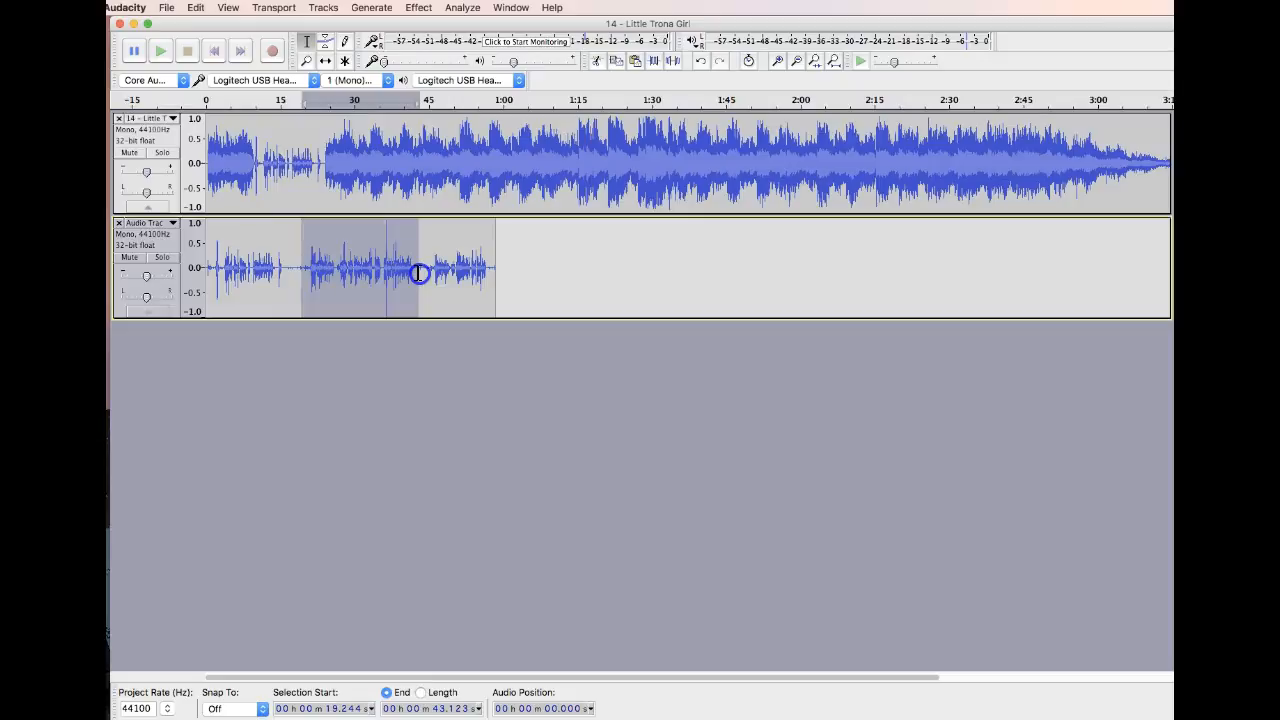
drag(306, 271, 420, 270)
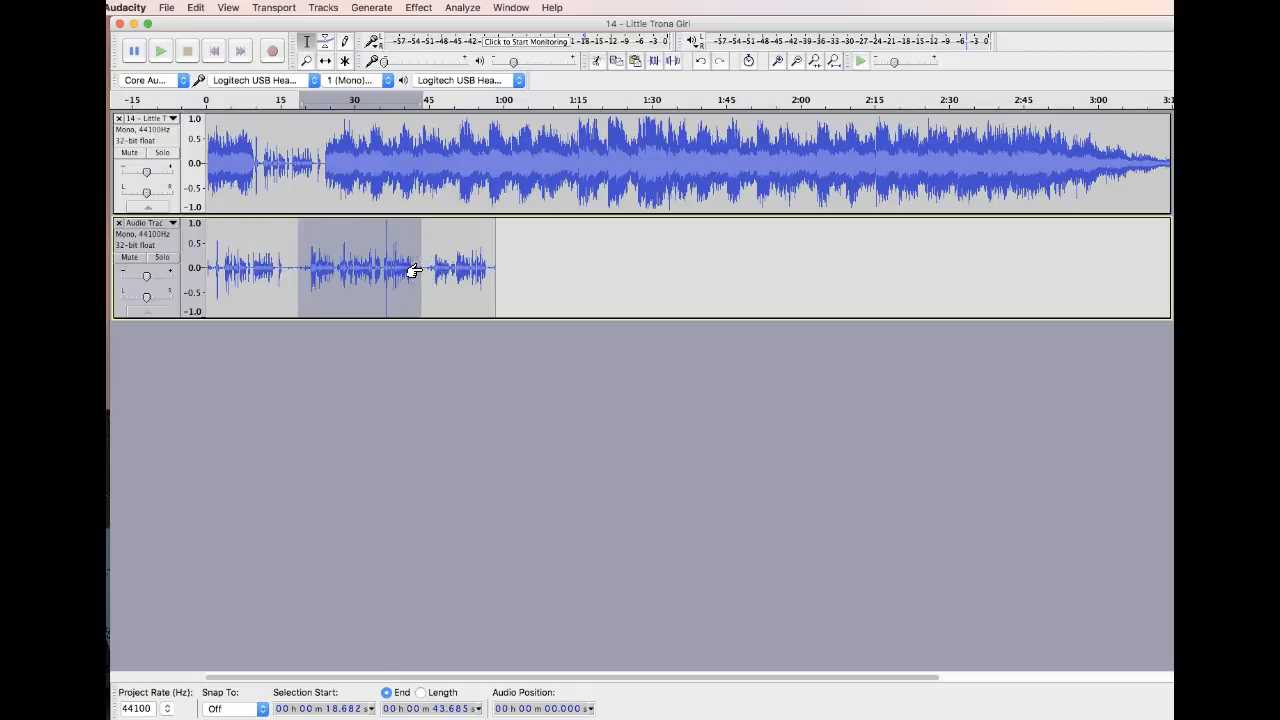
click(416, 163)
key(super+v)
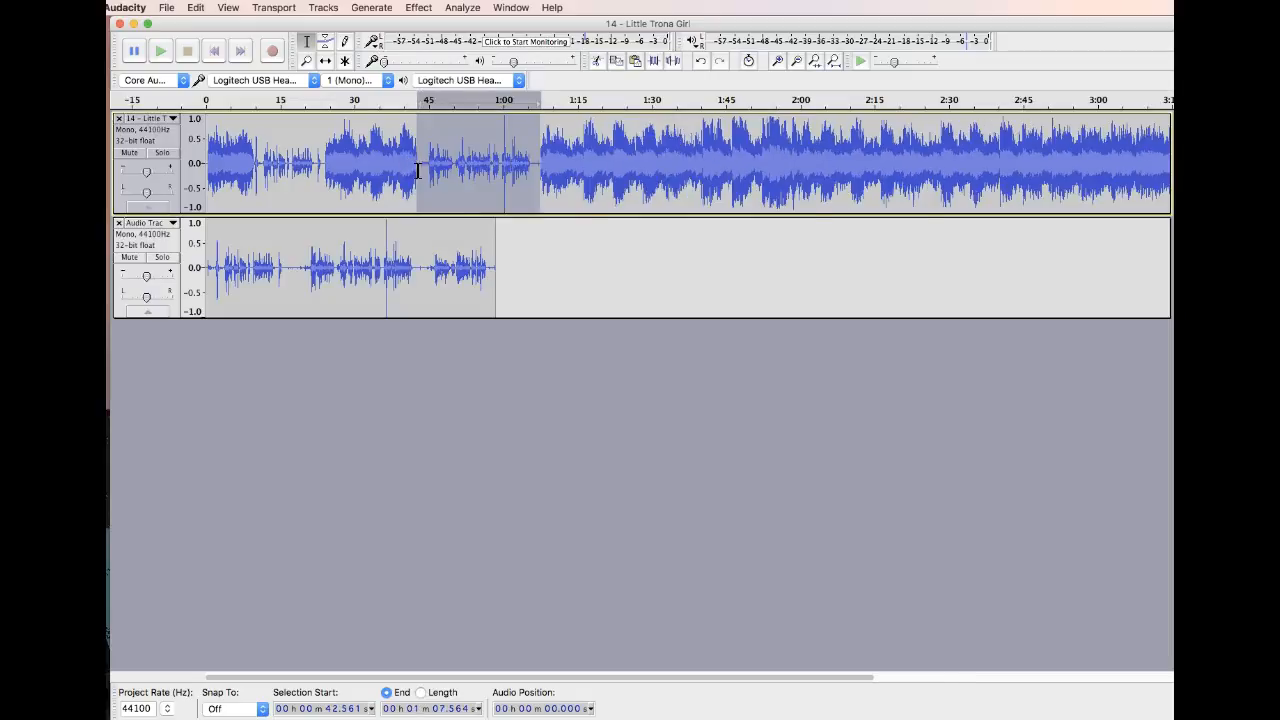
Copy the last commentary section, about 44.1 to 58.5 seconds, and paste it into the music track at about 1 min 22 s
drag(426, 268, 497, 271)
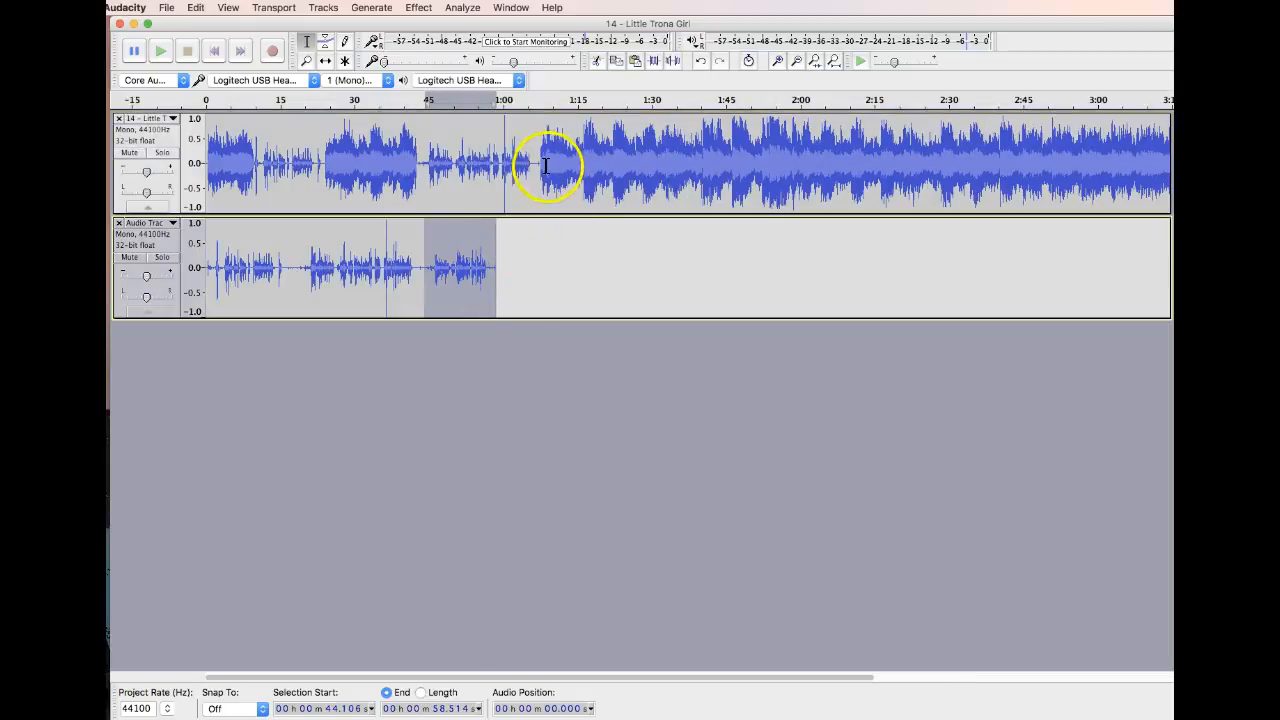
click(613, 163)
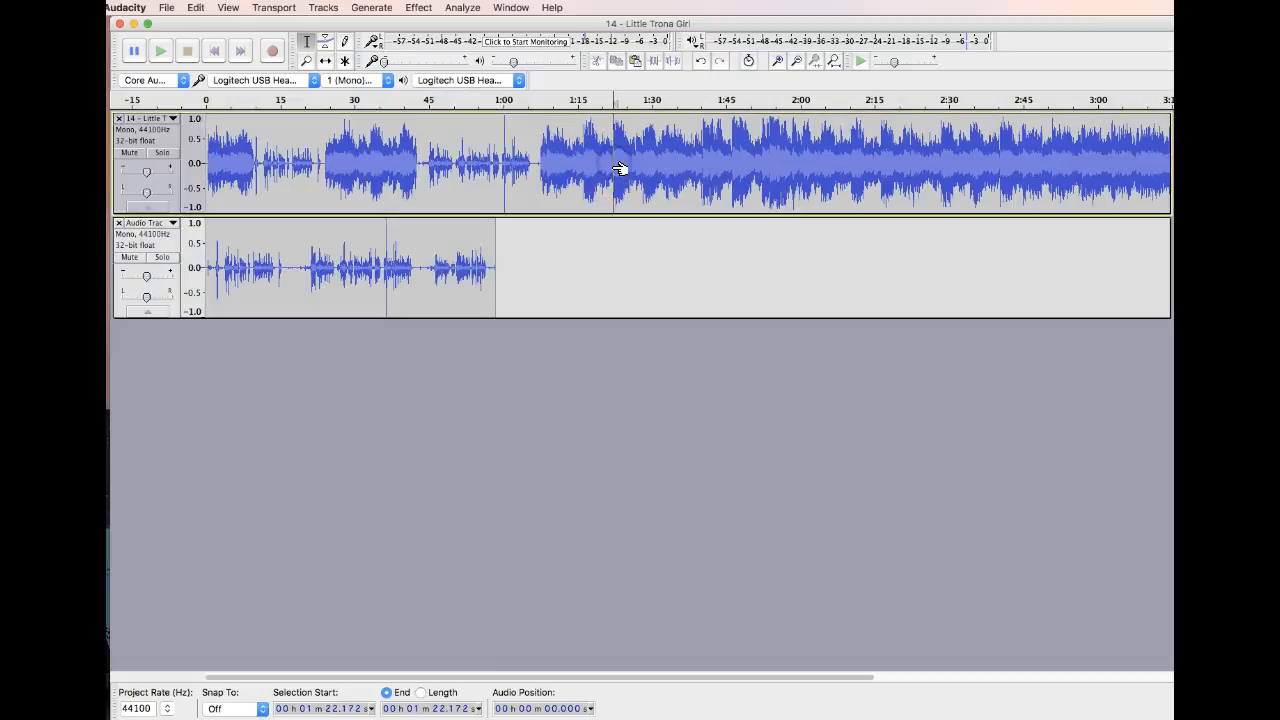
key(super+v)
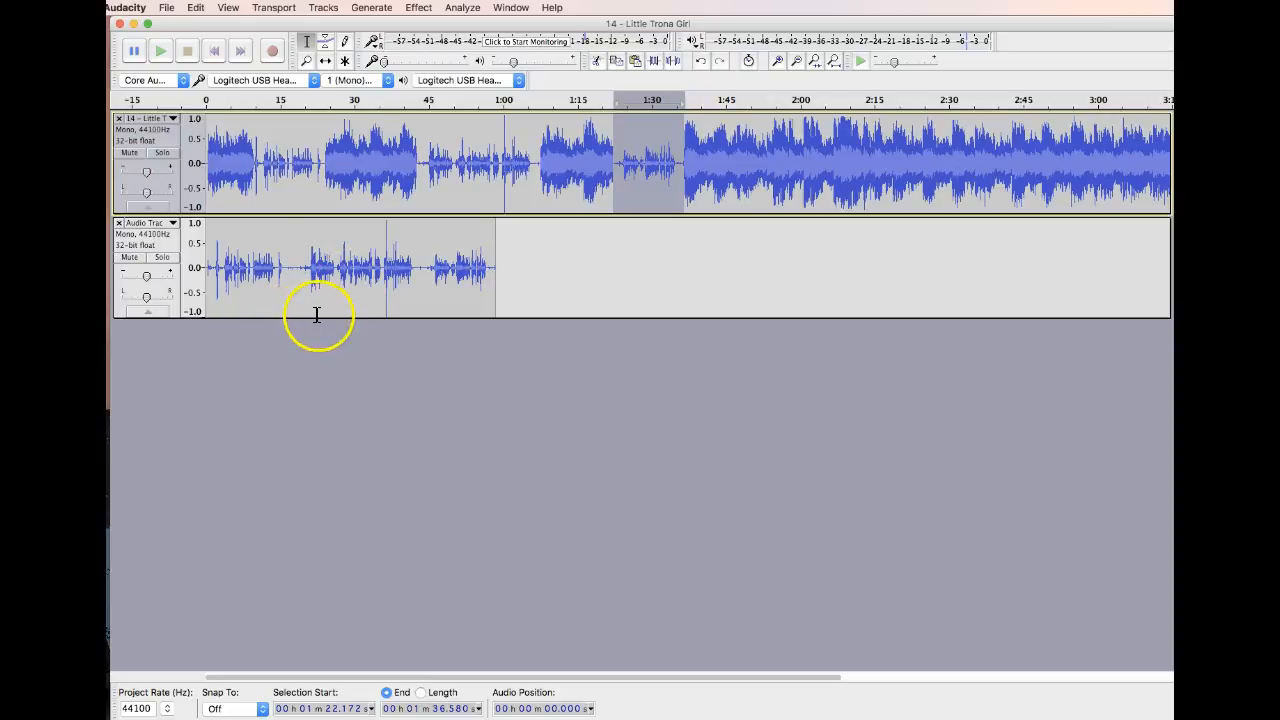
Mute the music track and export the remaining commentary audio to the Desktop as an MP3 file named VO
click(130, 153)
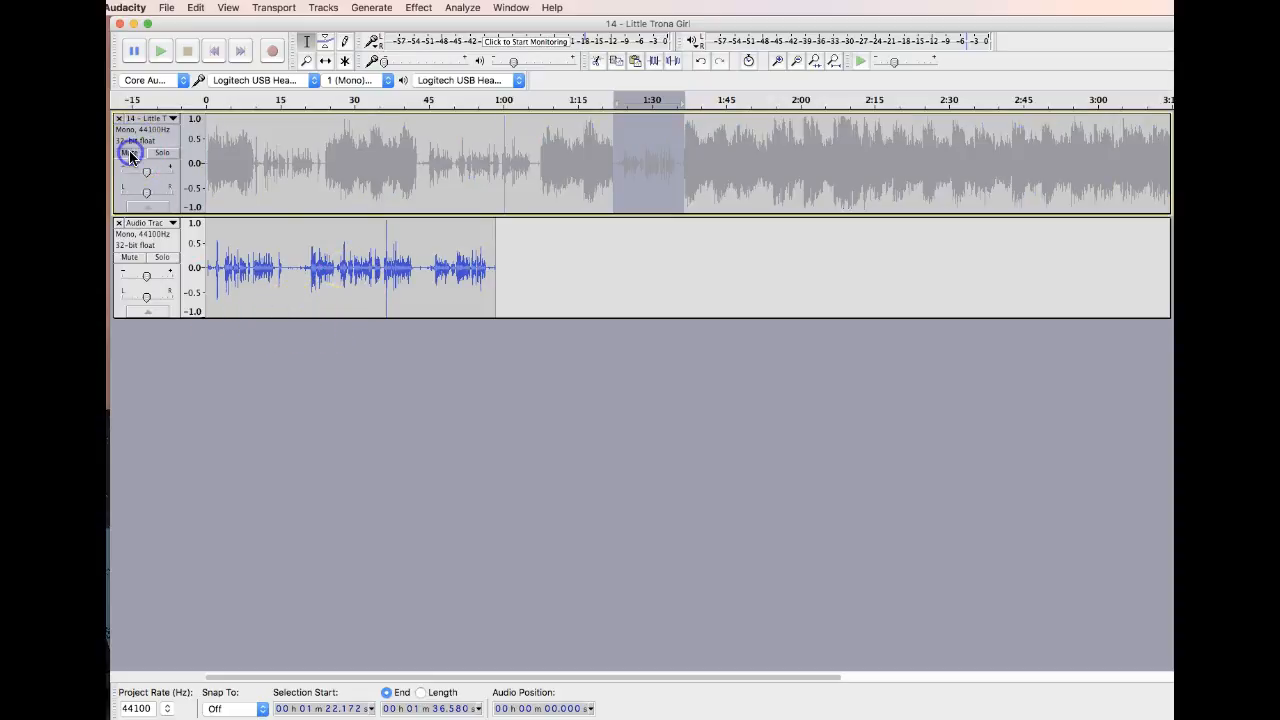
click(165, 9)
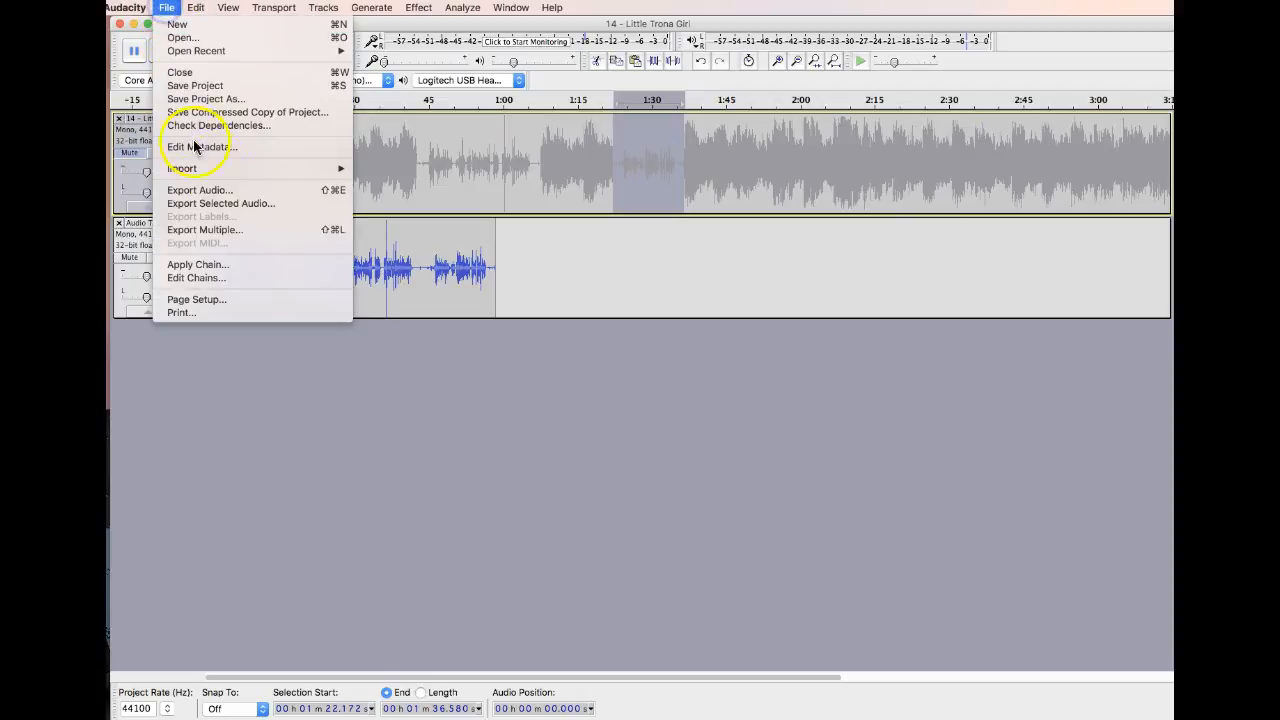
click(231, 193)
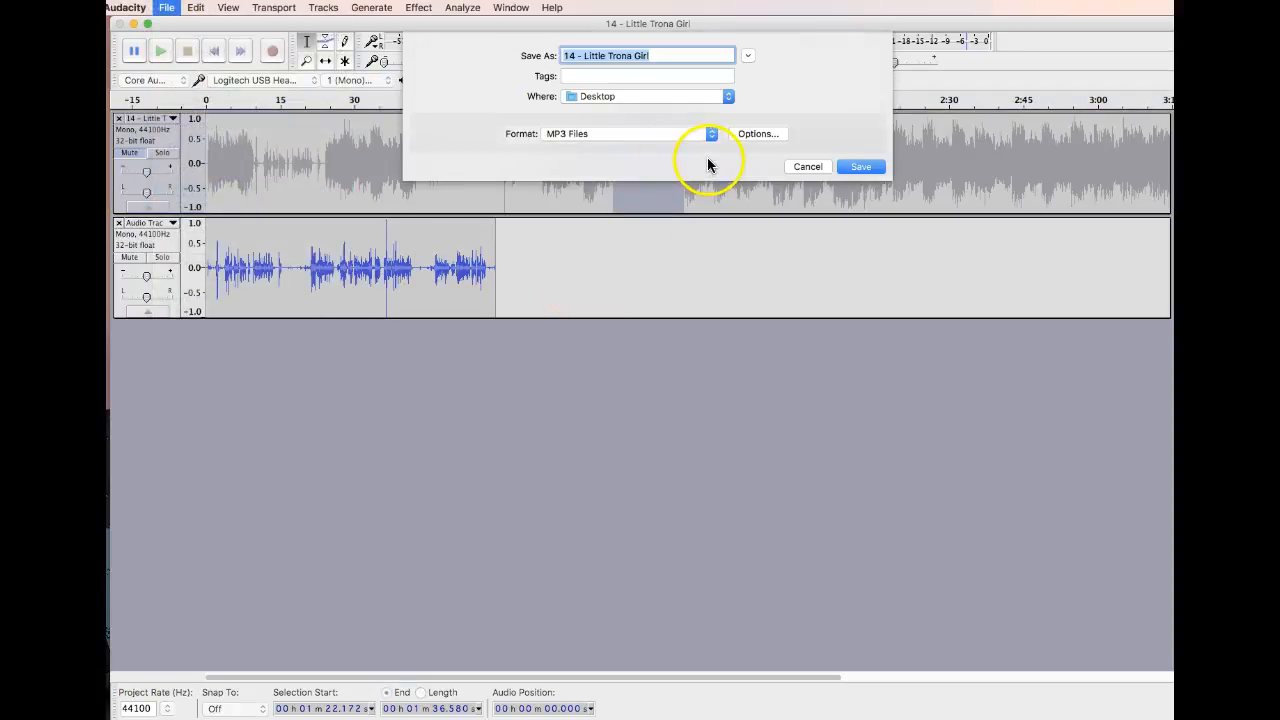
text(VO)
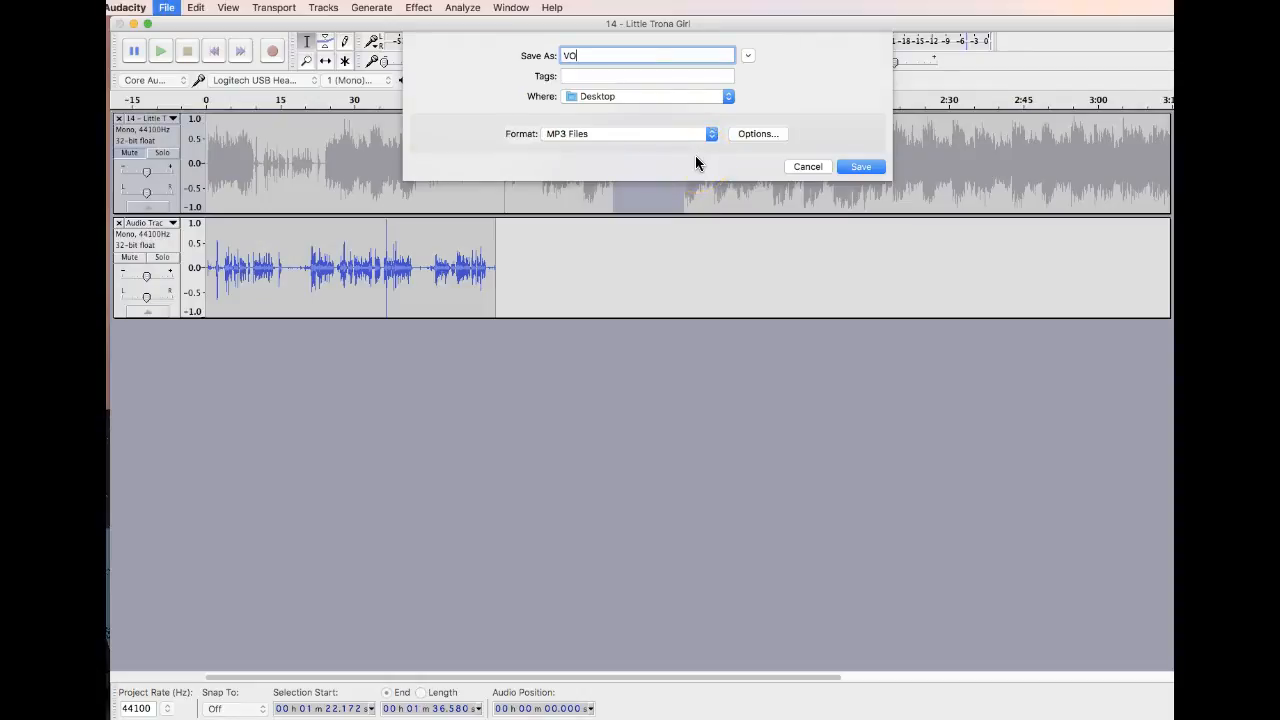
click(860, 166)
click(957, 481)
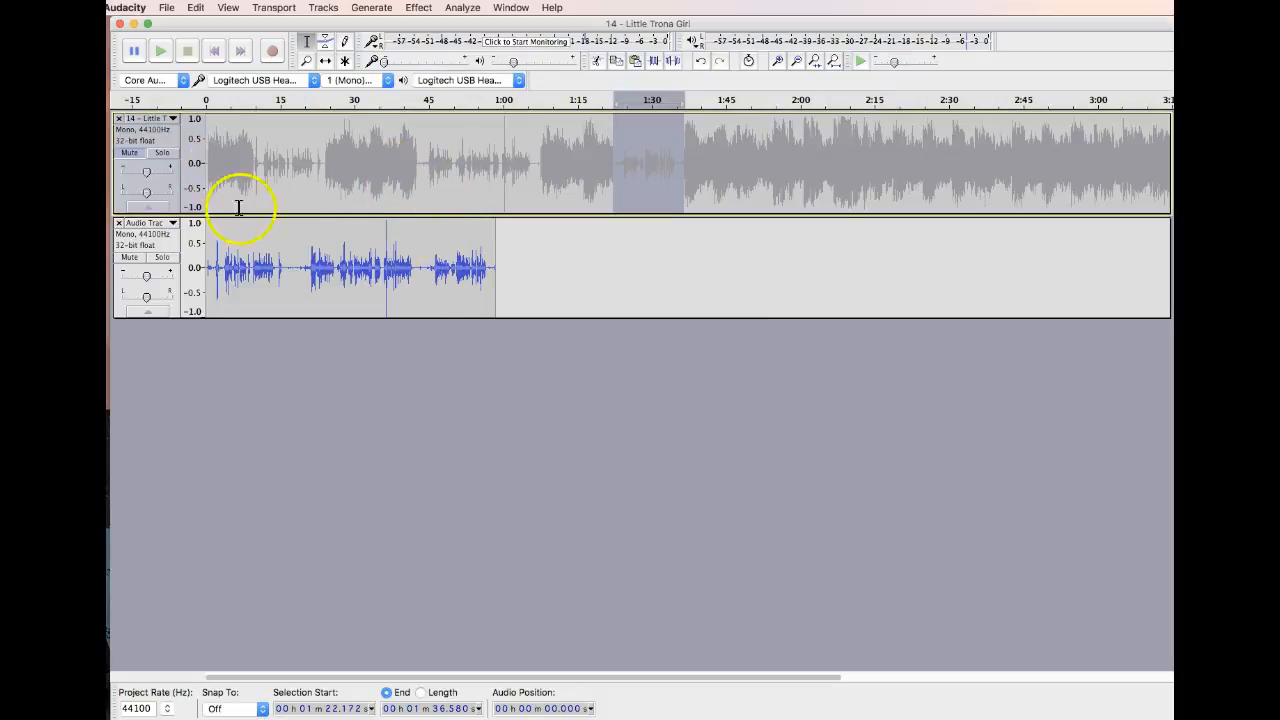
Remove the commentary track and the music track from the project
click(118, 222)
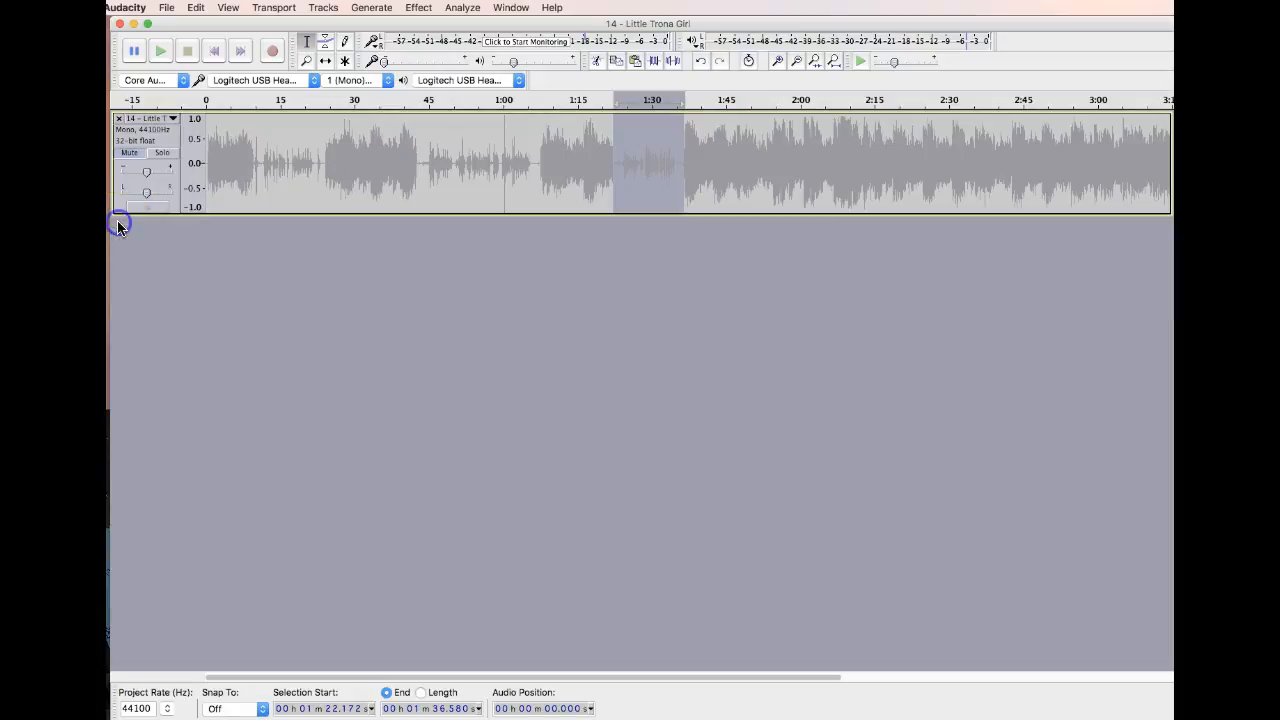
click(118, 119)
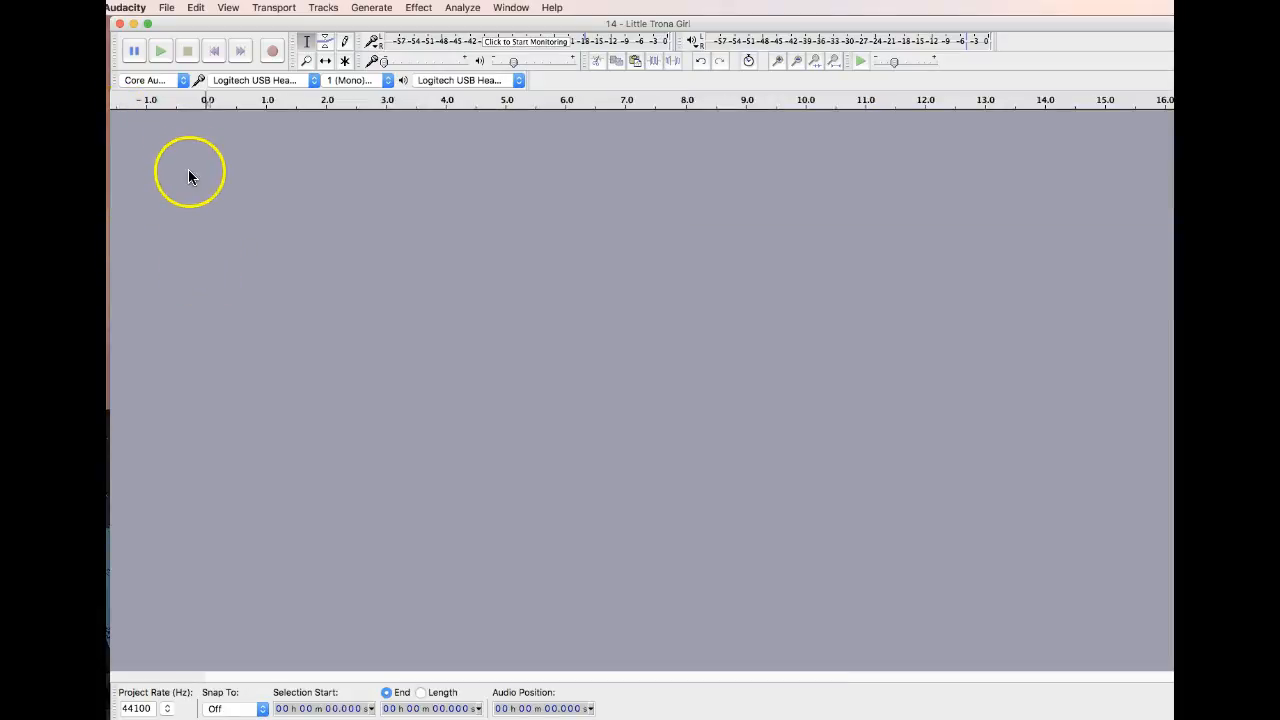
Undo the removal of the music track and fit its full length in the window
key(super+z)
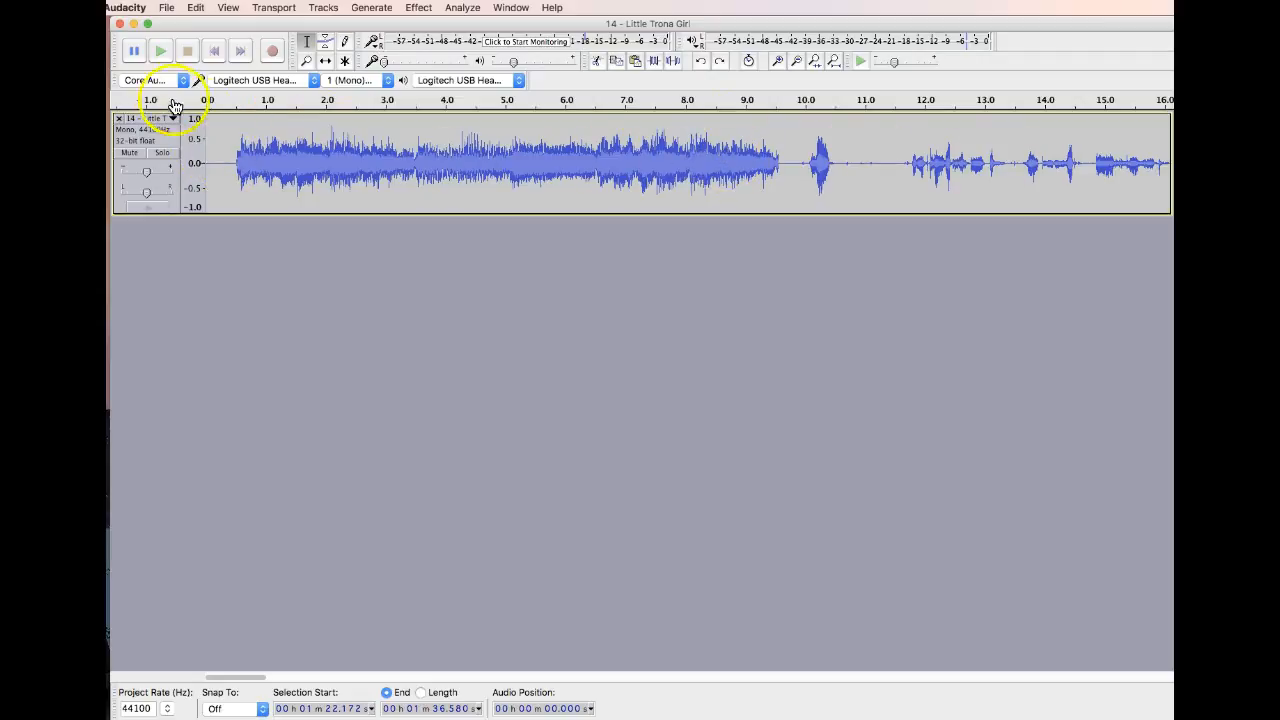
click(218, 158)
drag(246, 678, 177, 680)
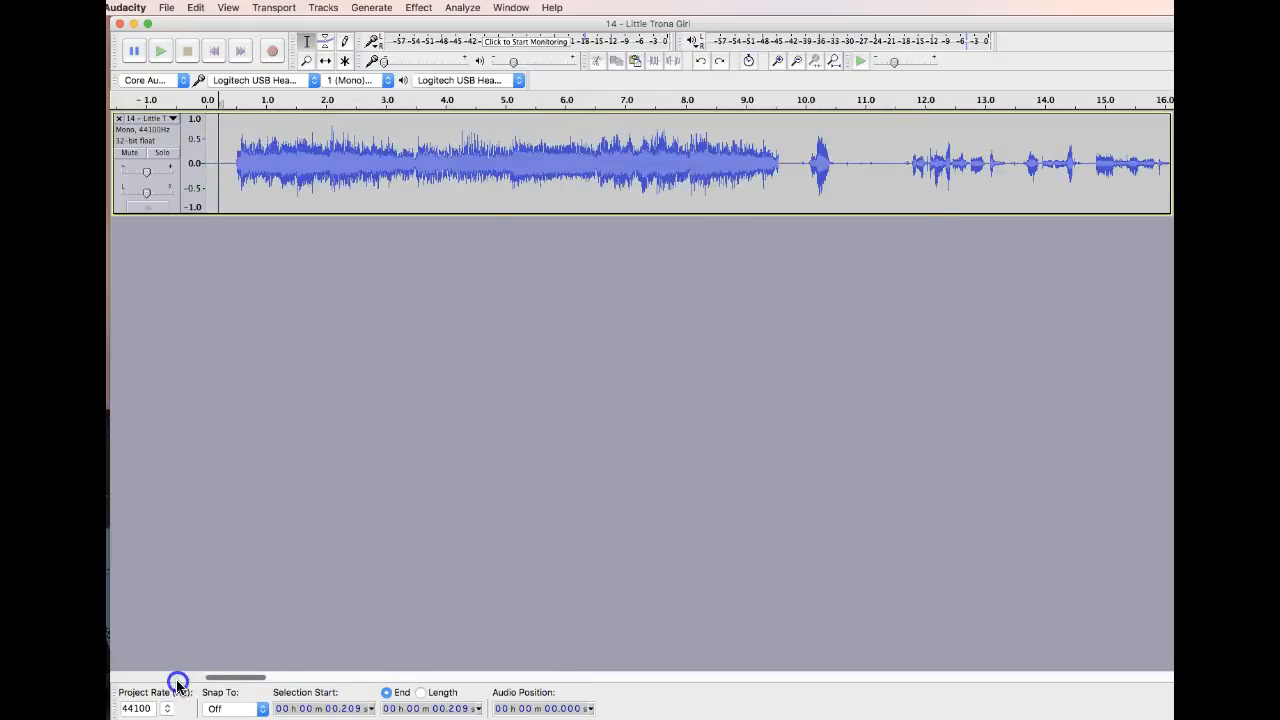
click(228, 8)
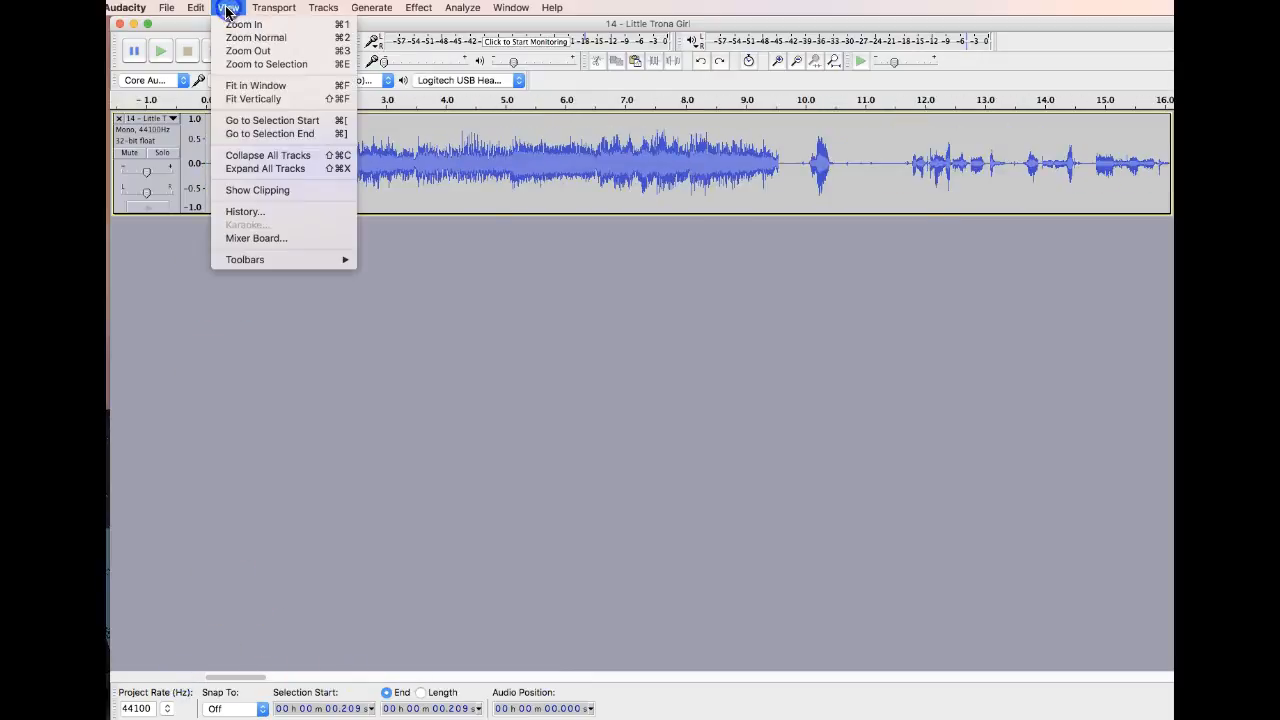
click(255, 87)
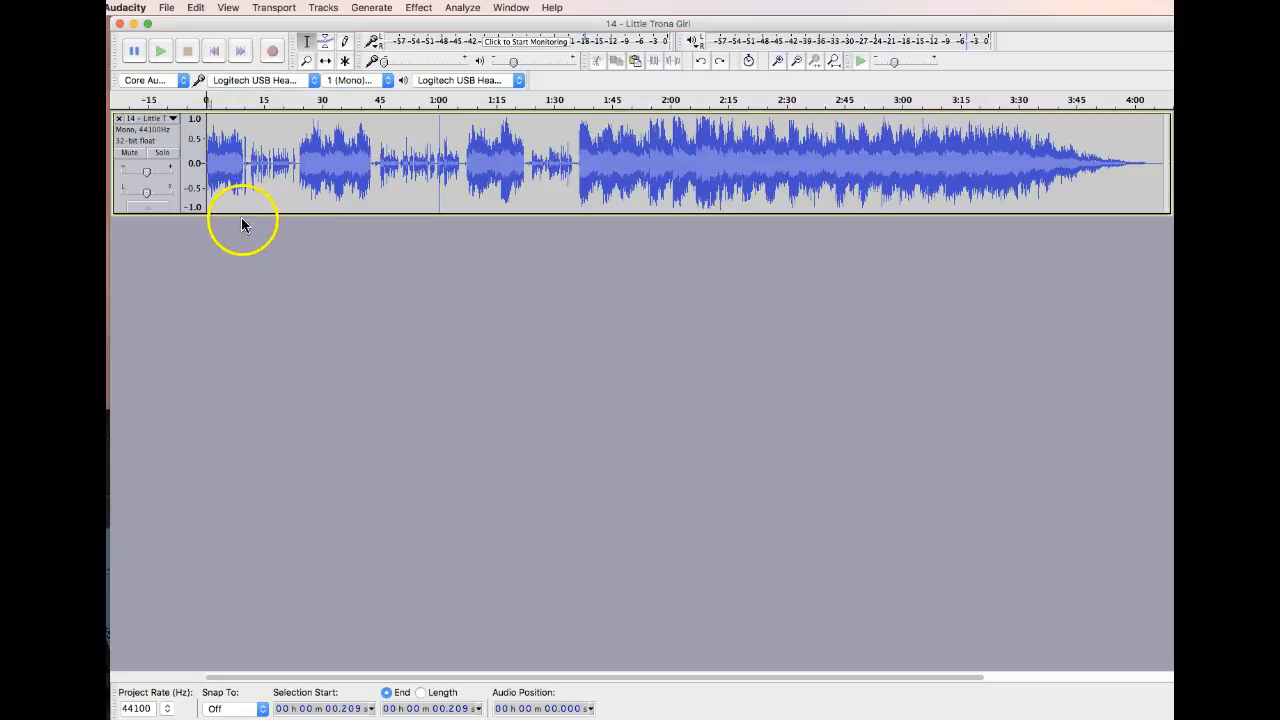
Delete the short pause after the second music passage, from about 43.0 to 44.4 seconds
click(377, 166)
drag(377, 166, 371, 166)
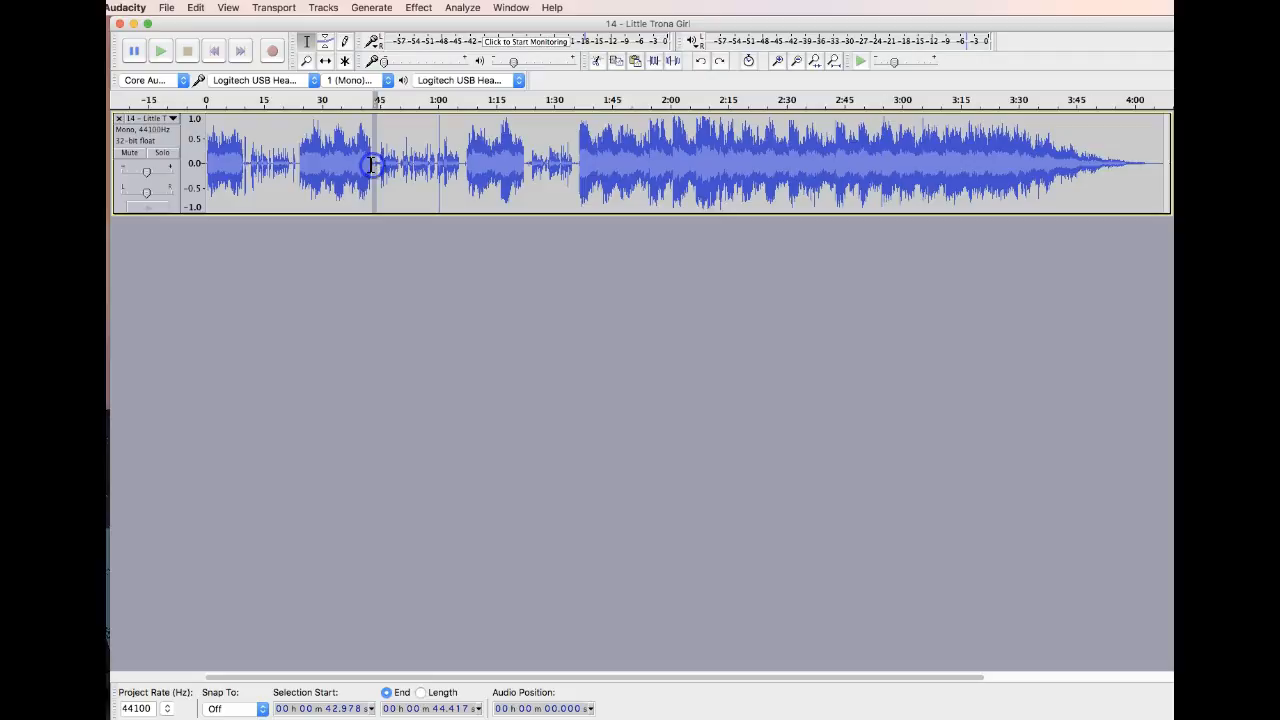
key(Delete)
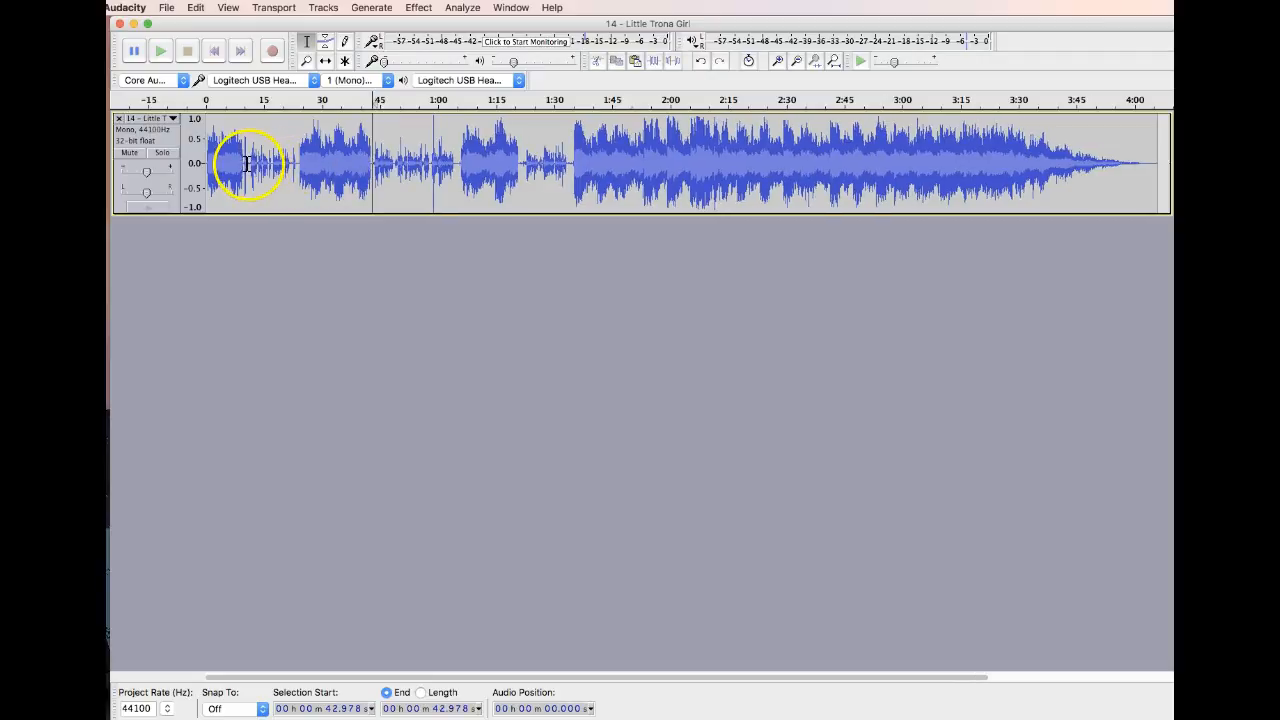
Apply a Fade Out to the end of the first music passage, from about 7.7 to 10.6 seconds
drag(246, 163, 235, 163)
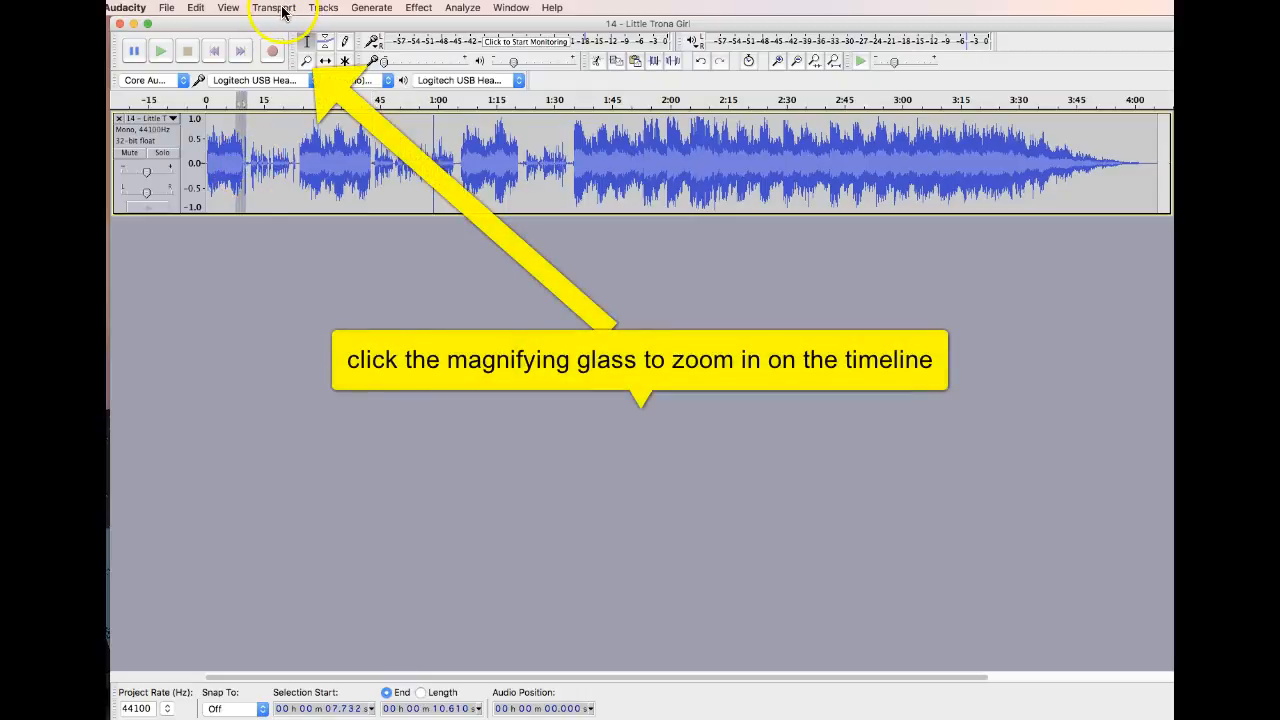
click(458, 8)
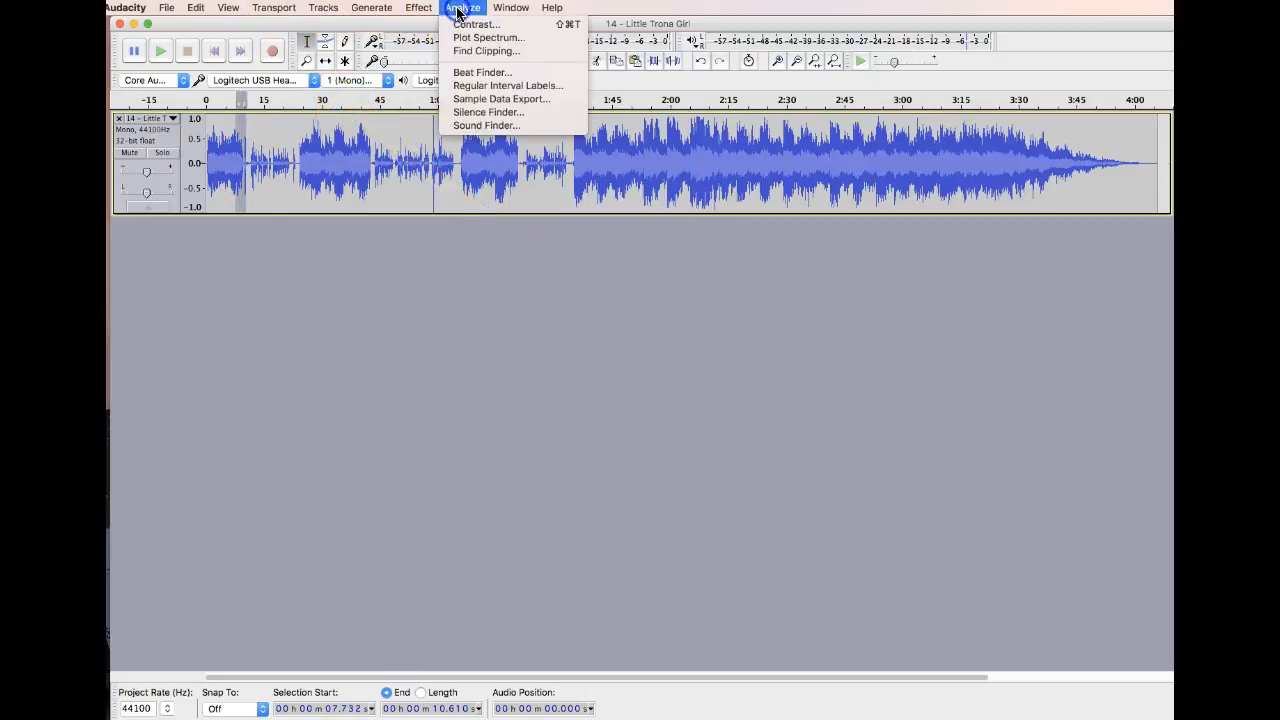
mouse_move(420, 8)
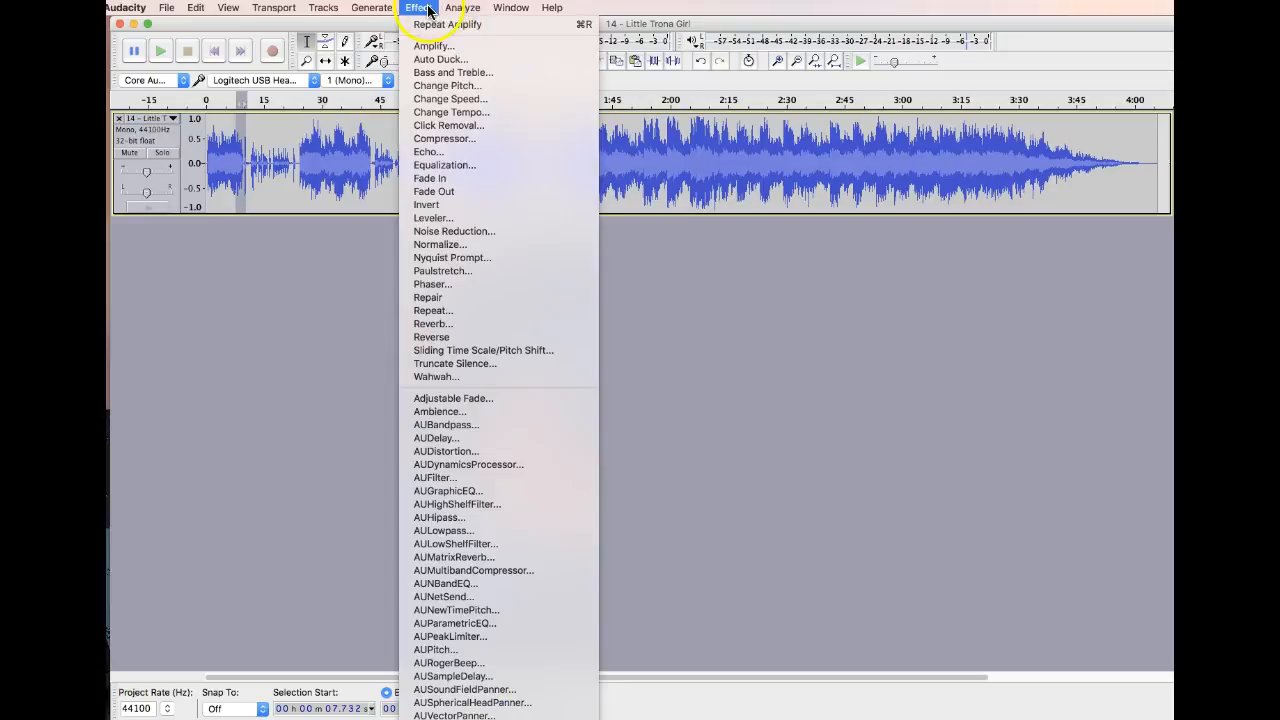
click(447, 185)
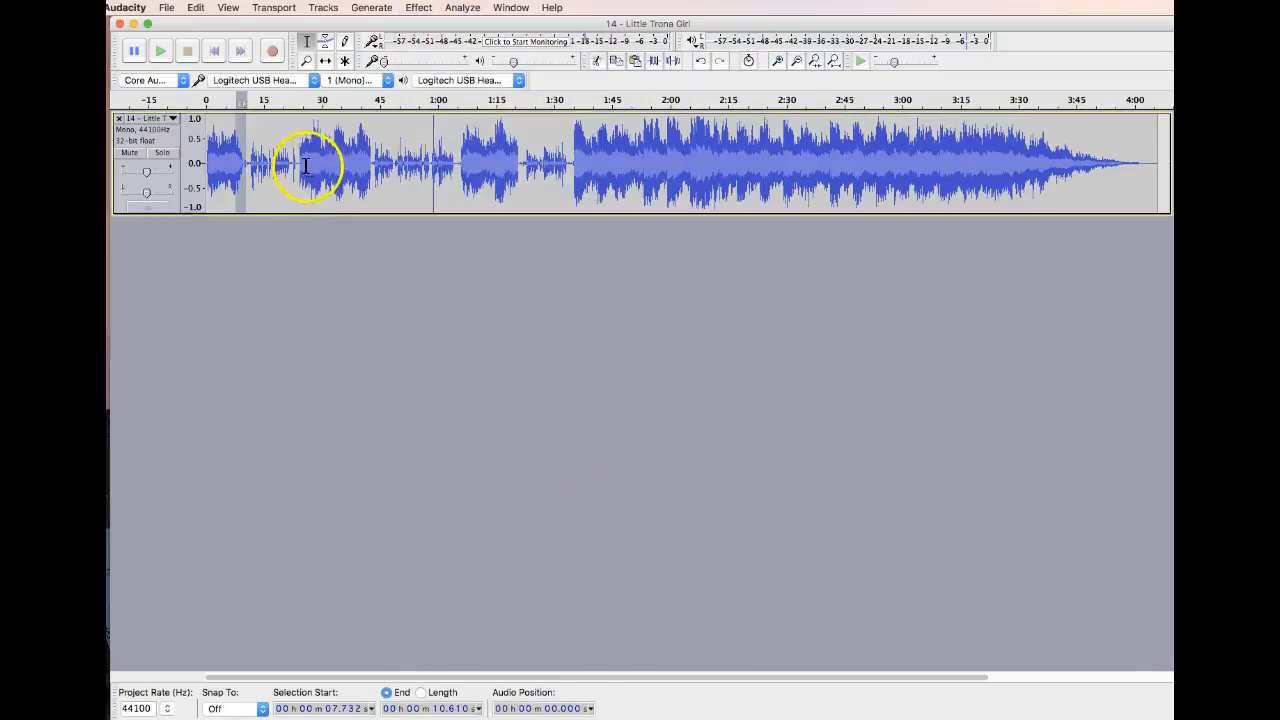
Apply a Fade In to the start of the second music passage, from about 23.7 to 27.3 seconds
drag(298, 164, 311, 164)
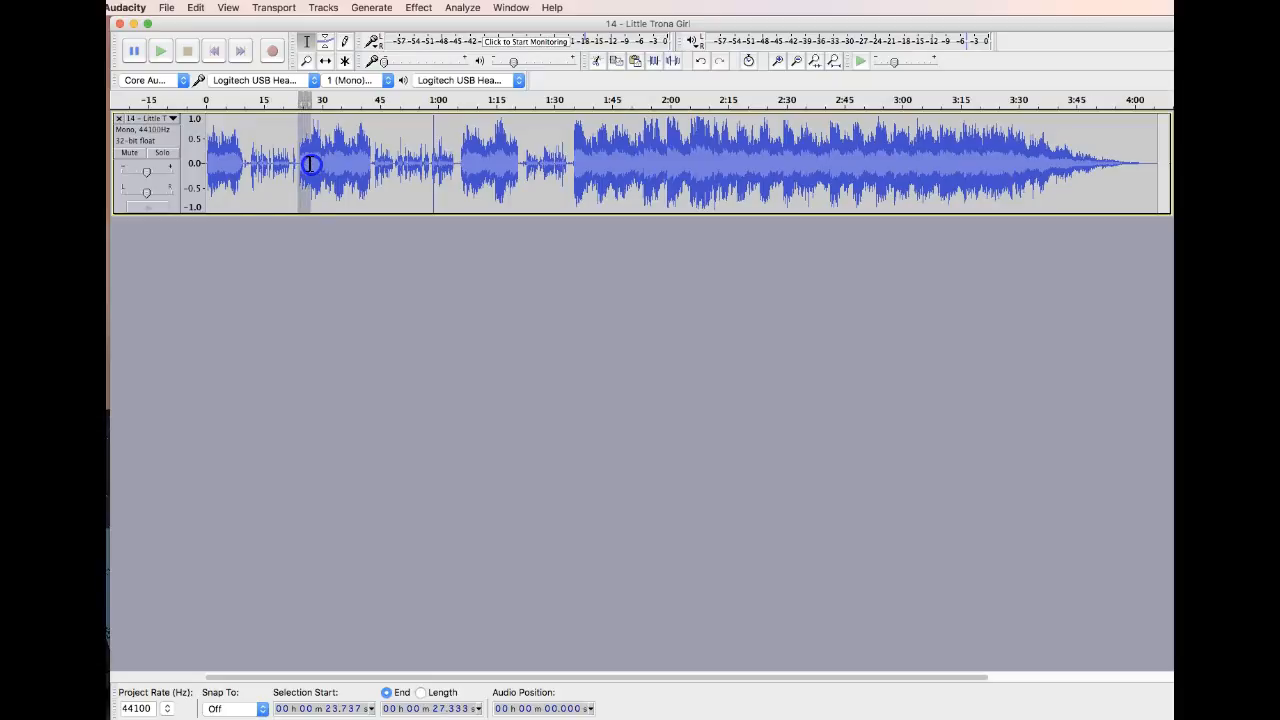
click(418, 7)
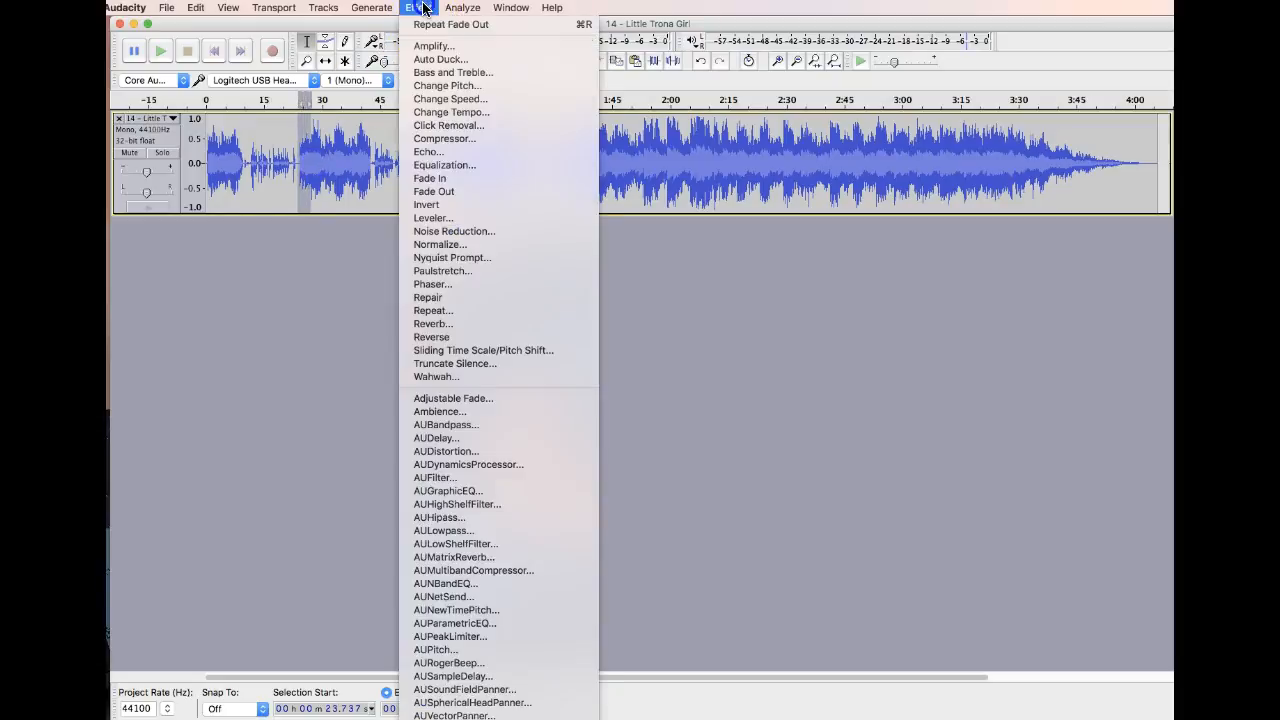
click(431, 178)
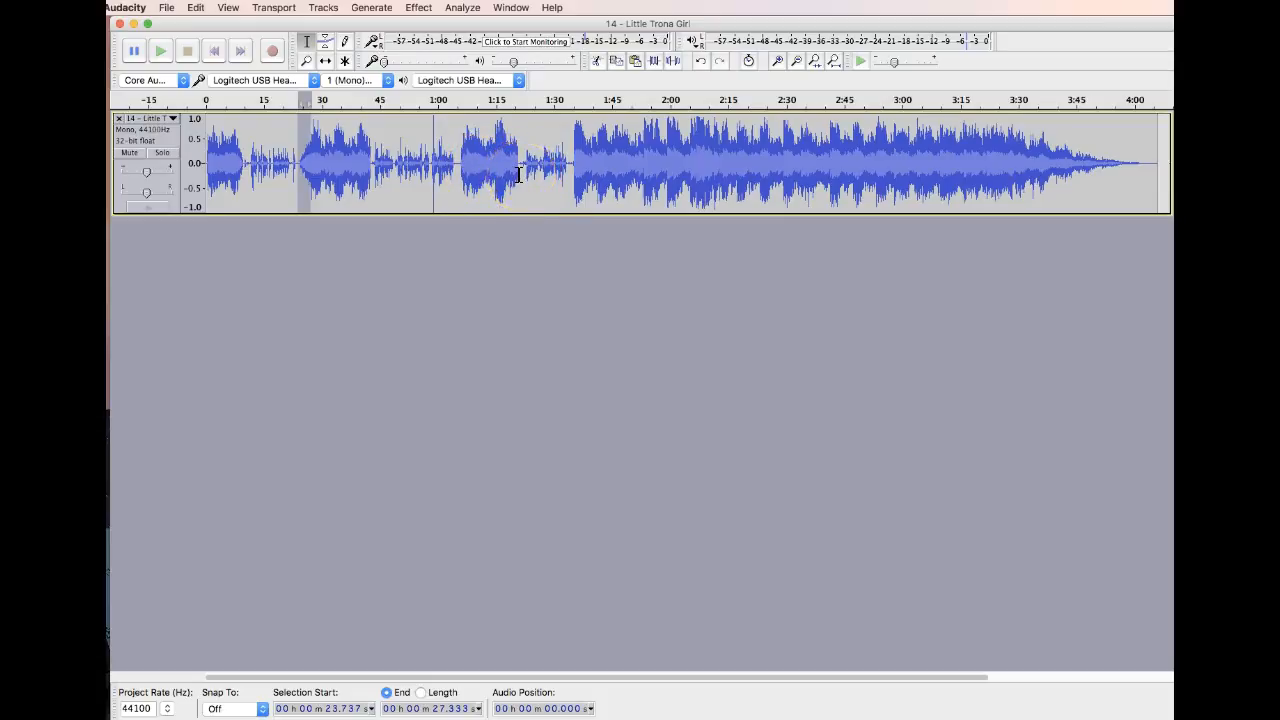
Export the combined audio to the Desktop as an MP3 file named 14 - Little Trona Girl, keeping the existing metadata
click(166, 7)
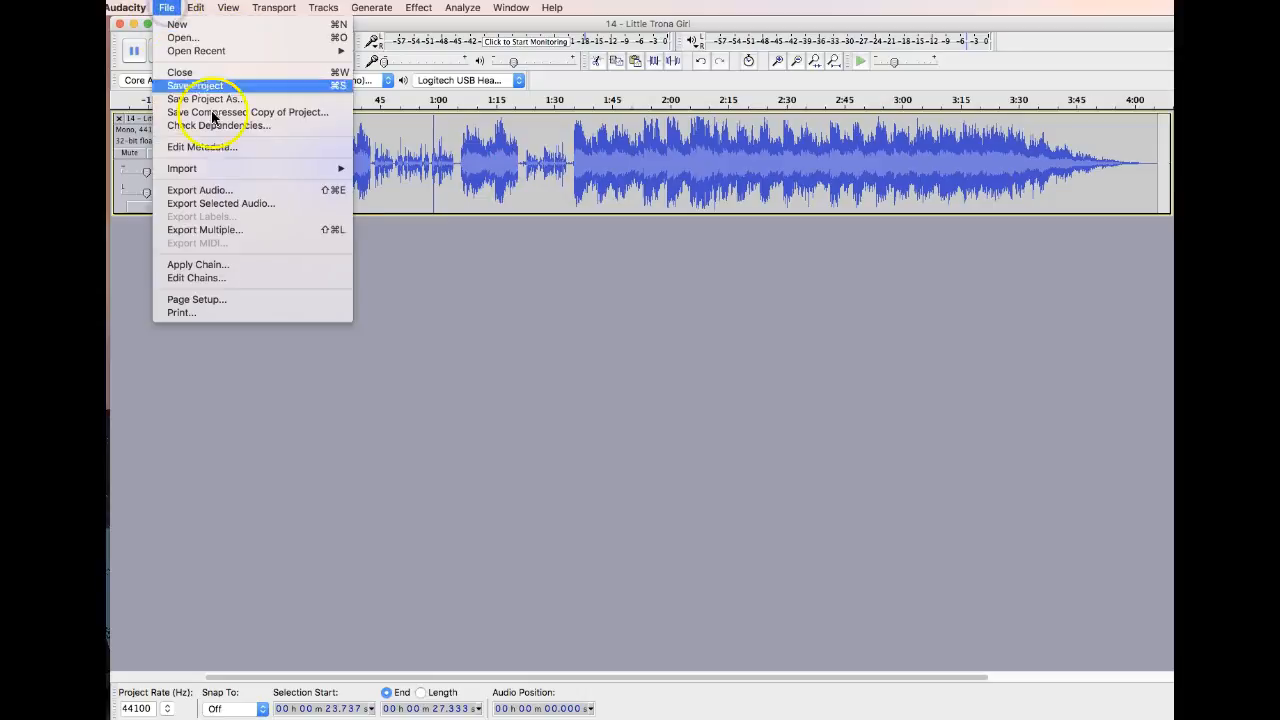
click(270, 190)
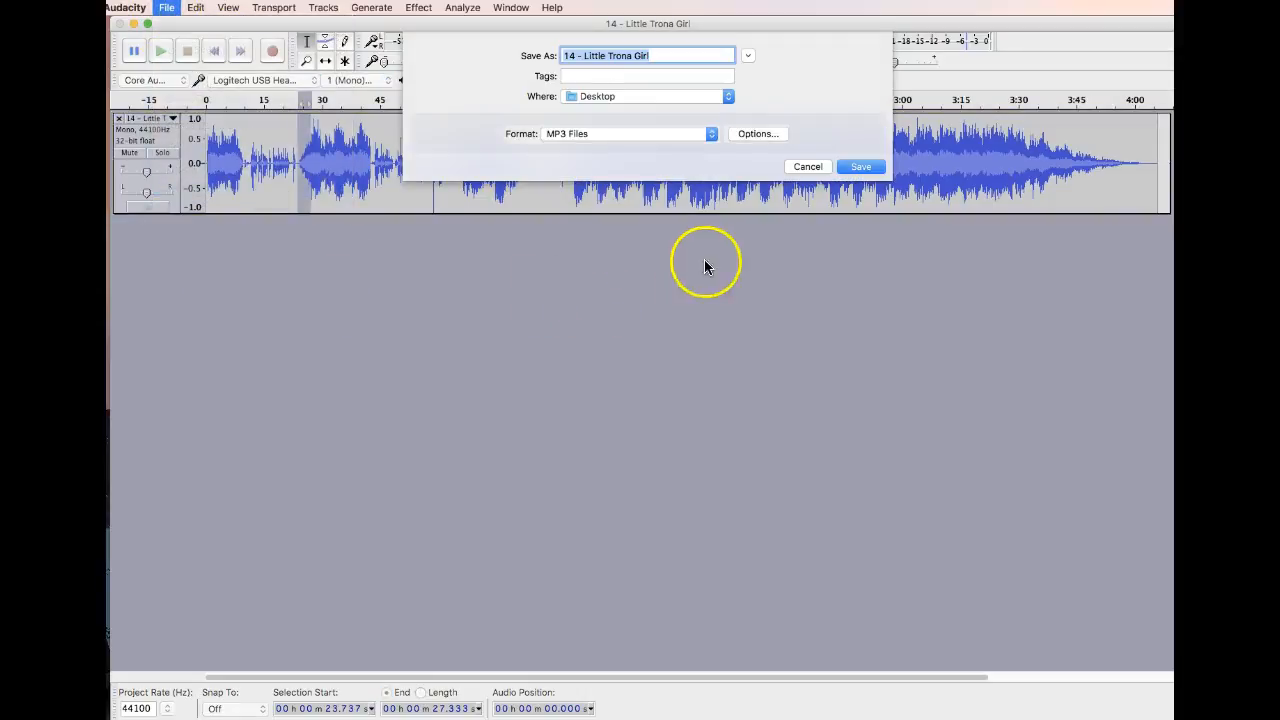
click(603, 142)
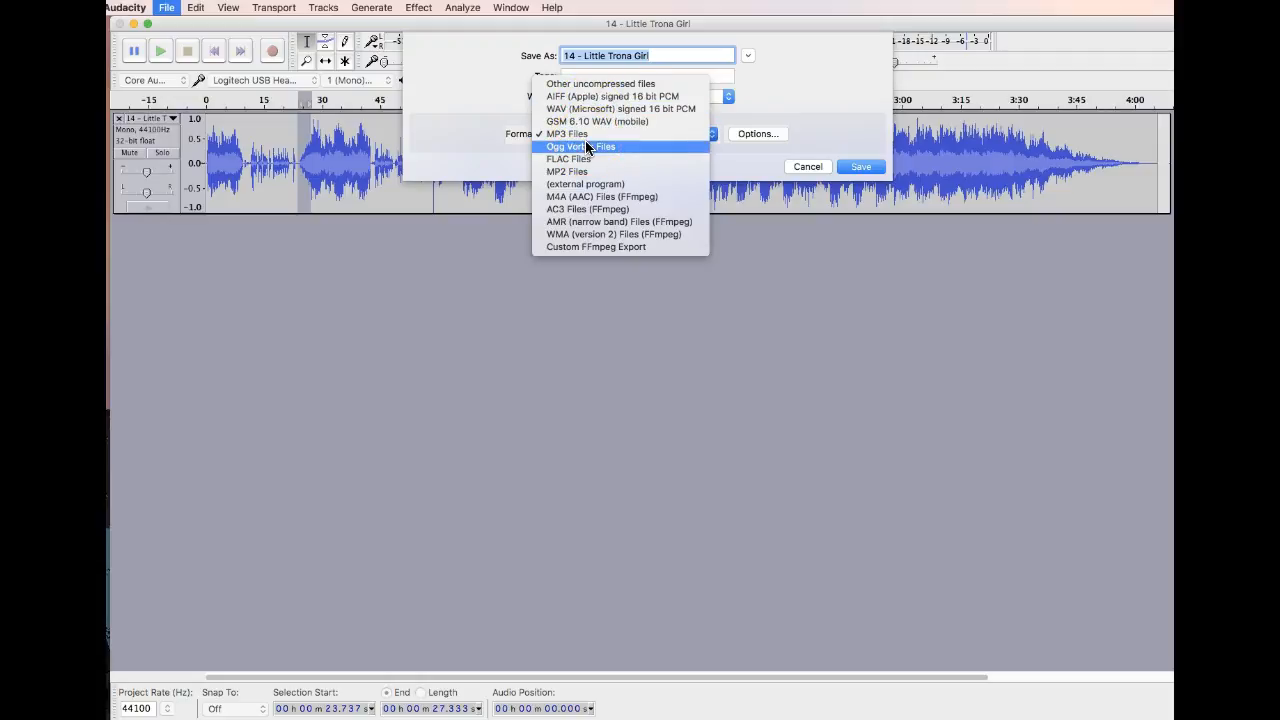
click(572, 136)
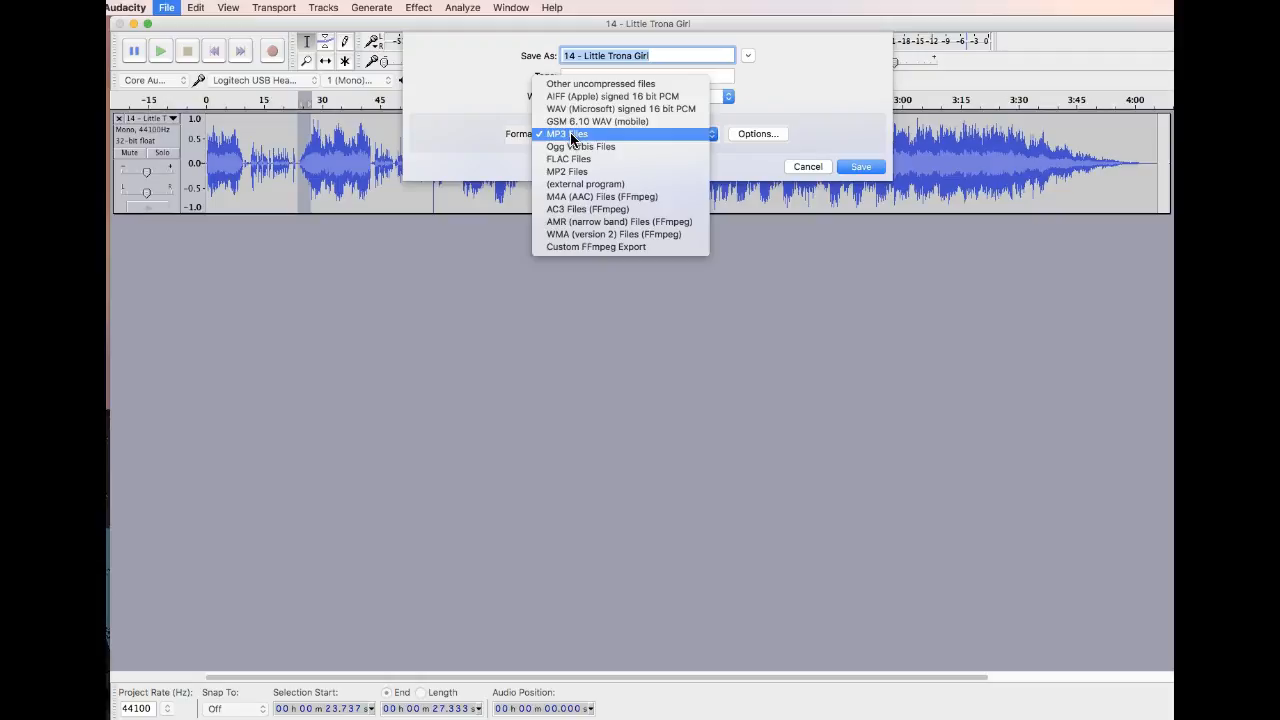
click(845, 136)
click(860, 166)
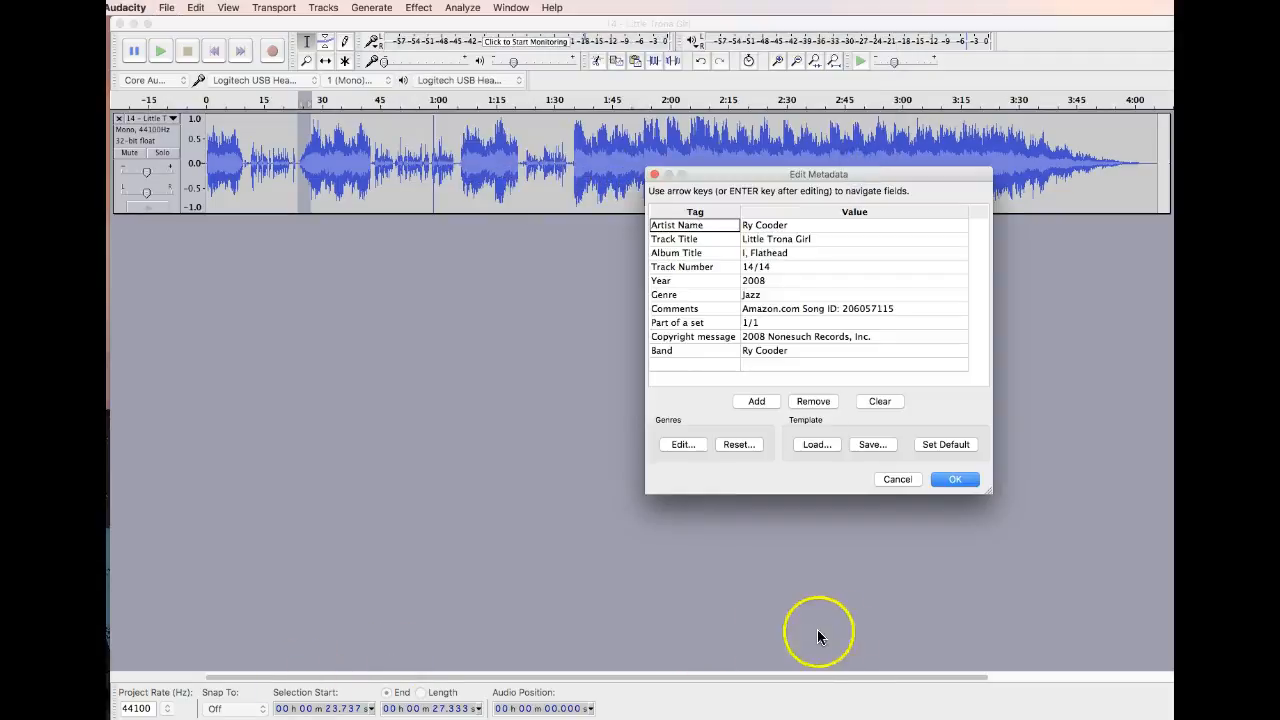
click(955, 479)
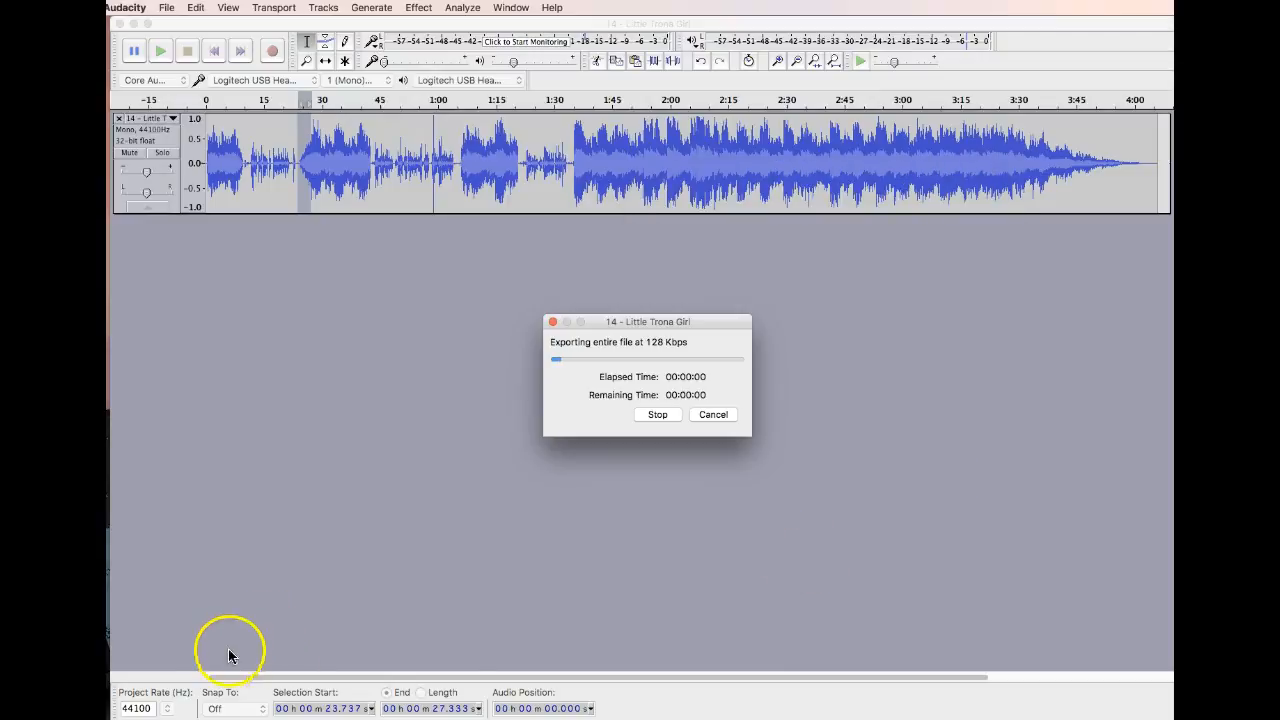